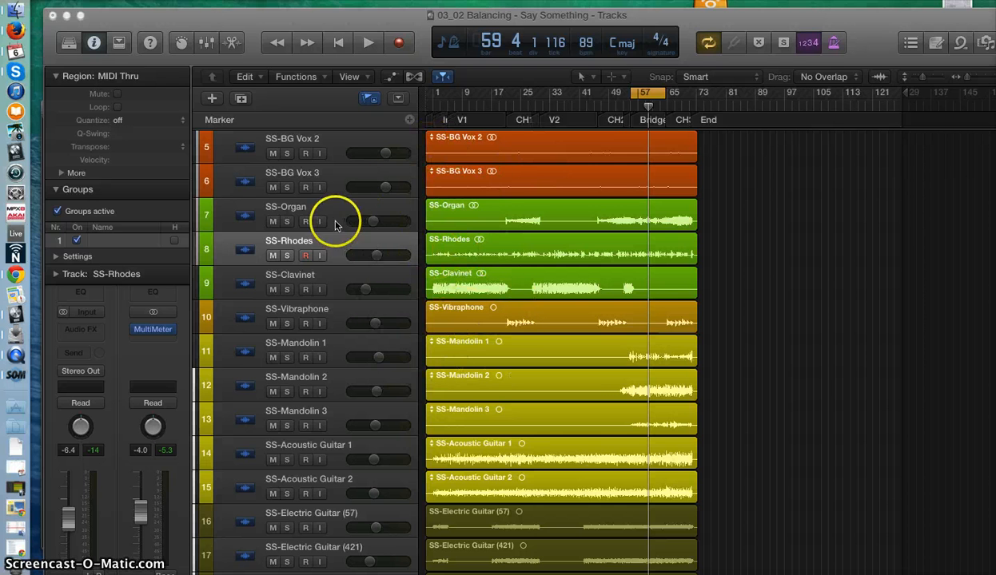
Open the Mixer window and move it up over the Tracks window
scroll(311, 210, up, 4)
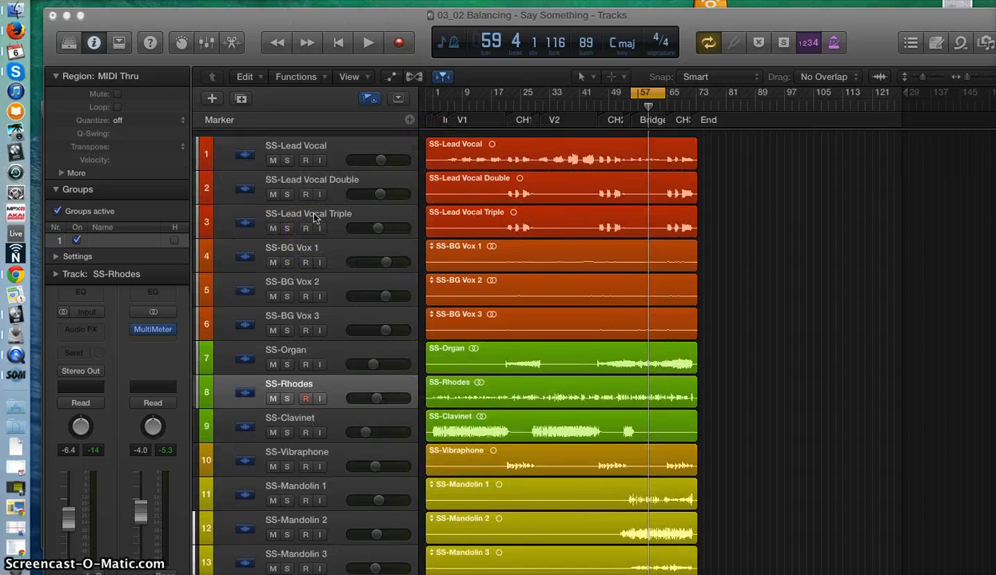
scroll(336, 215, down, 1)
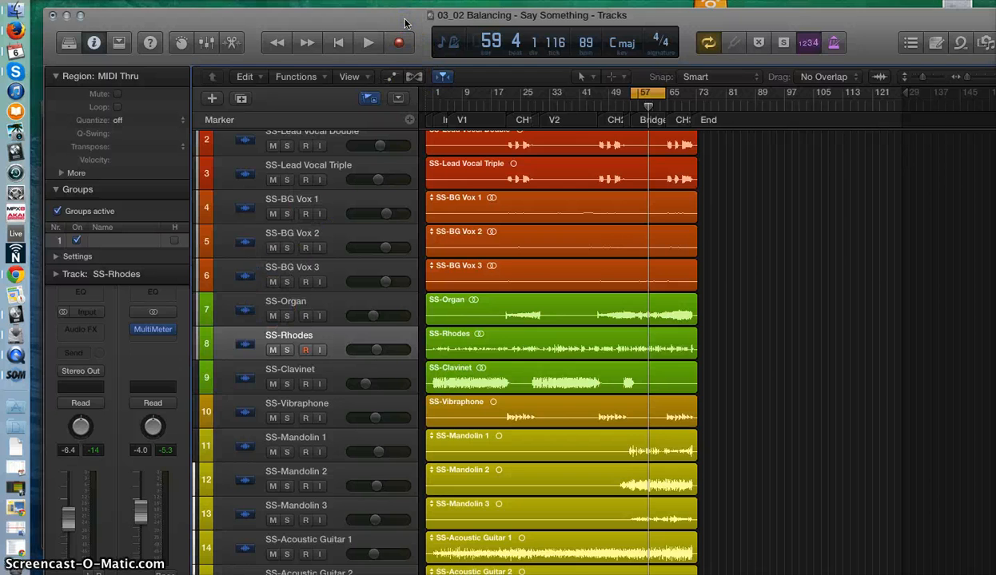
key(x)
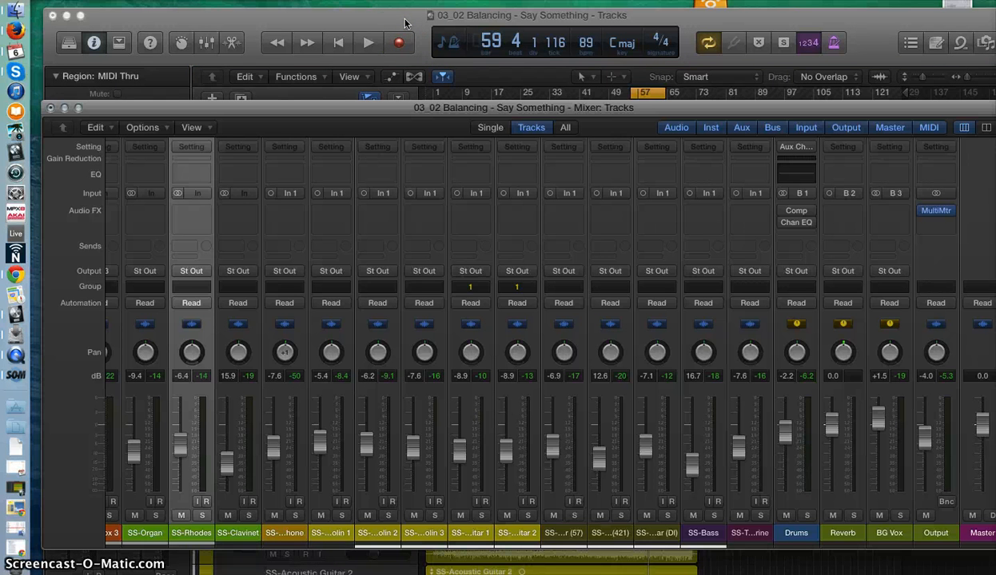
drag(453, 114, 430, 56)
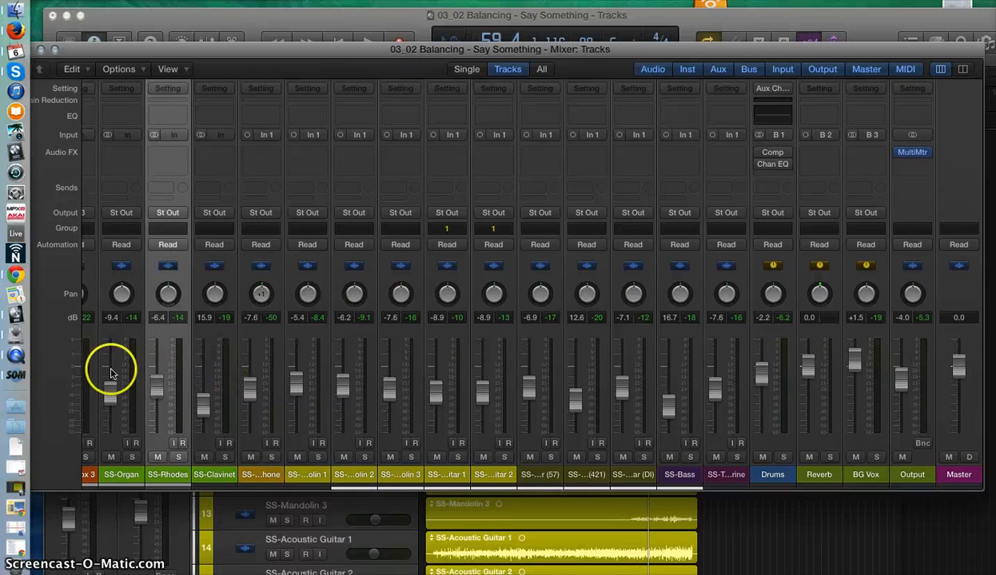
Examine all the mixer's channel strips, from the lead vocals through the instruments to the drums, aux, output and master channels
scroll(189, 382, left, 3)
scroll(192, 388, left, 3)
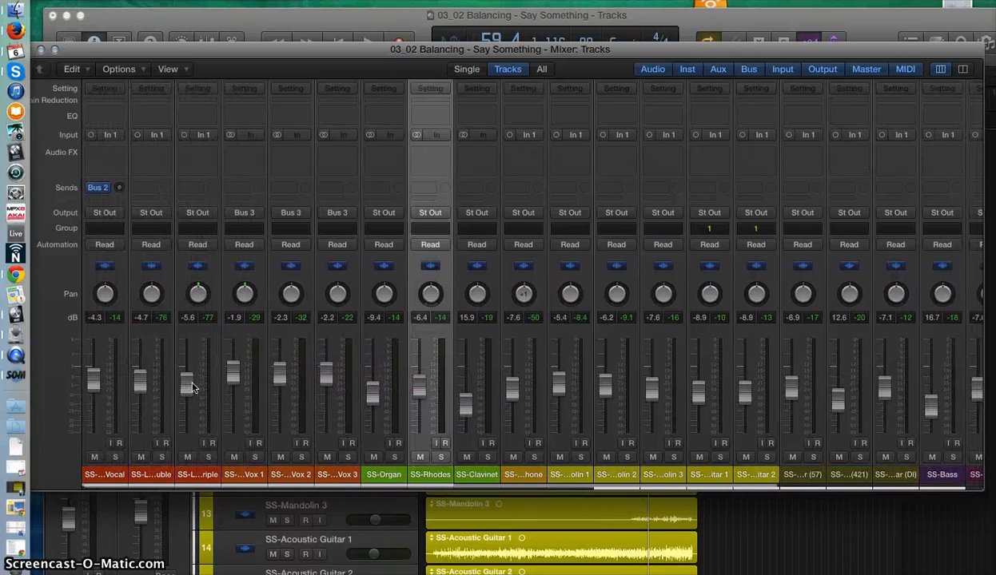
scroll(192, 388, right, 2)
scroll(191, 388, right, 4)
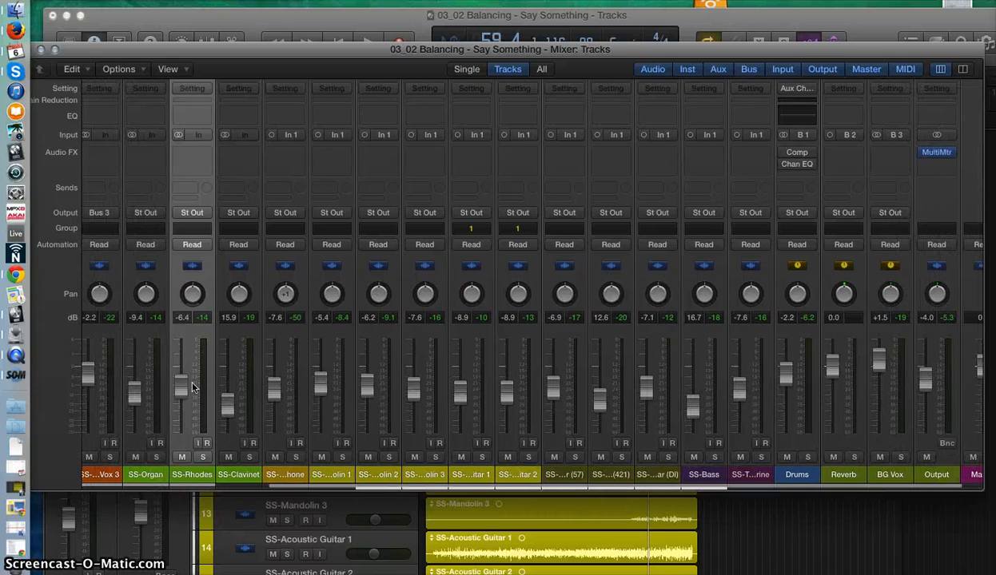
scroll(192, 388, left, 5)
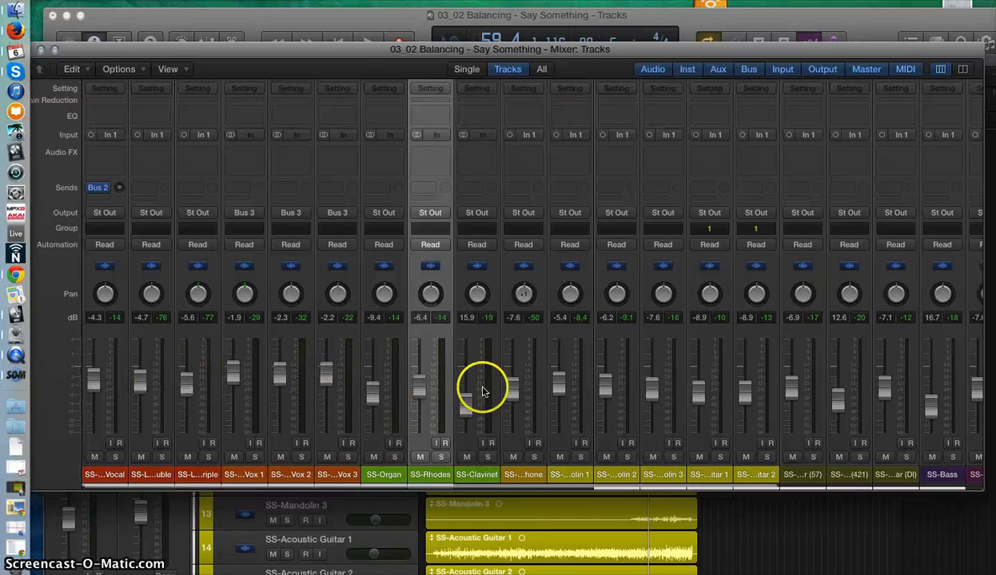
scroll(482, 392, right, 6)
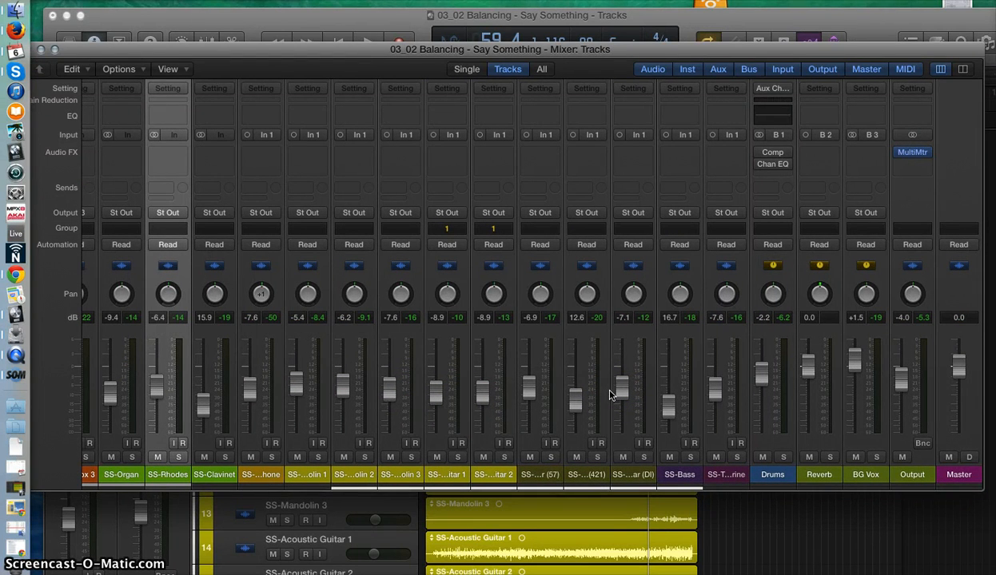
scroll(609, 395, left, 6)
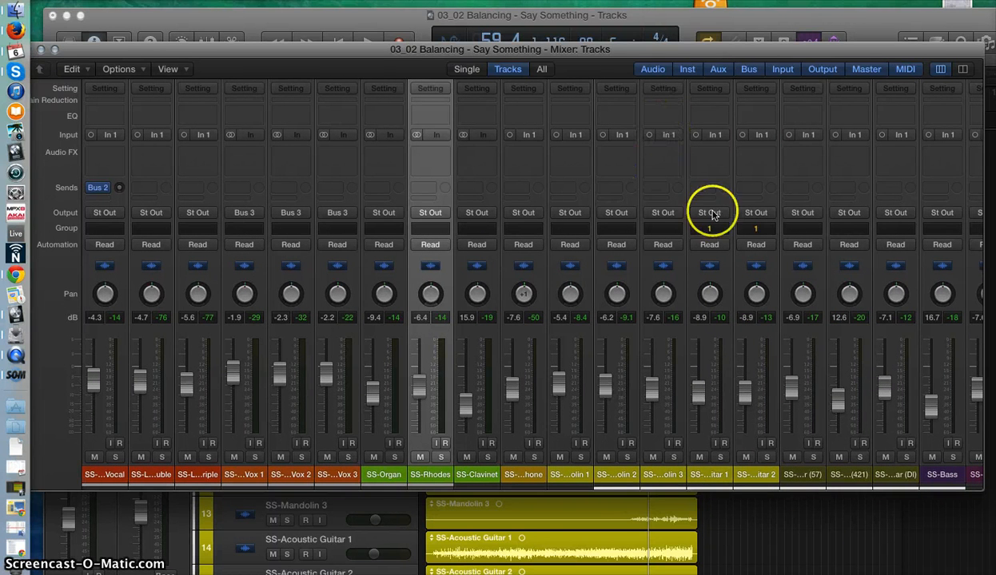
Return to the Tracks window, look through the full track list and play the cycled Bridge section
click(761, 525)
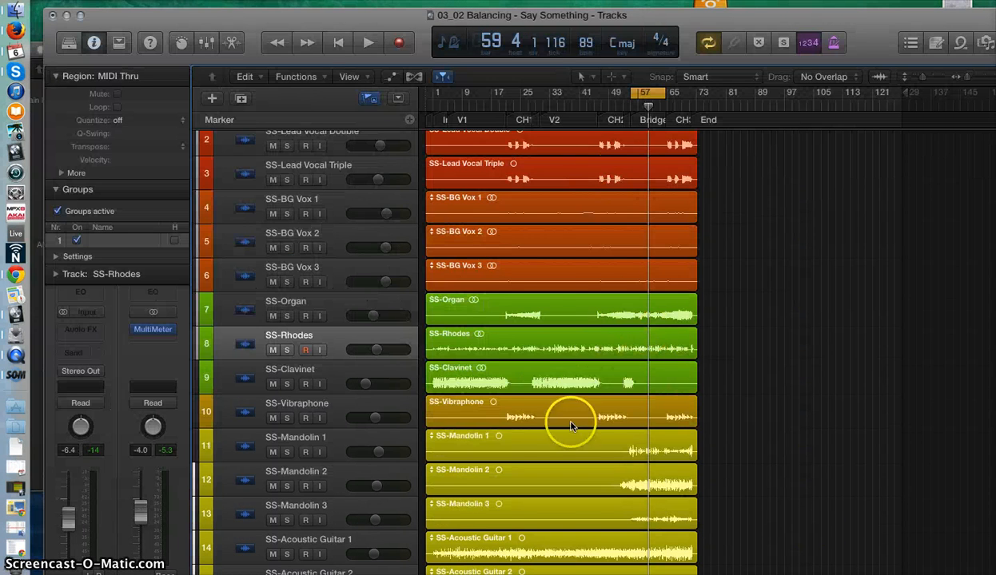
scroll(549, 277, up, 2)
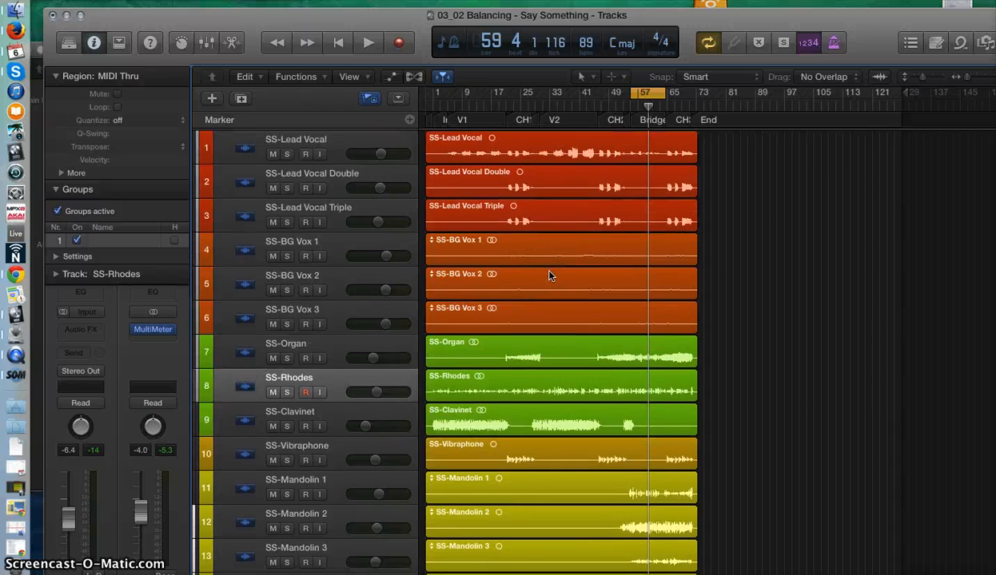
scroll(549, 276, down, 7)
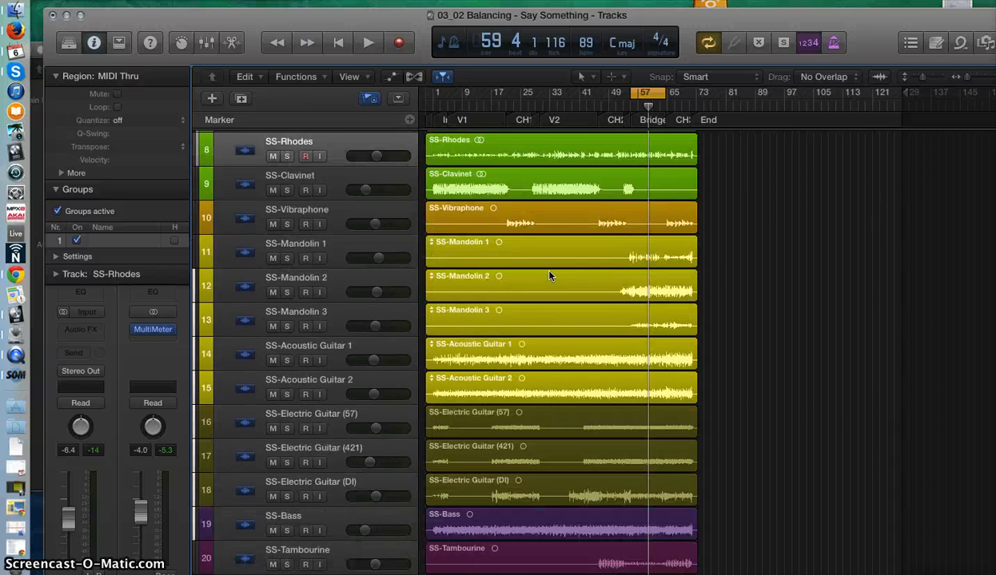
scroll(548, 277, up, 7)
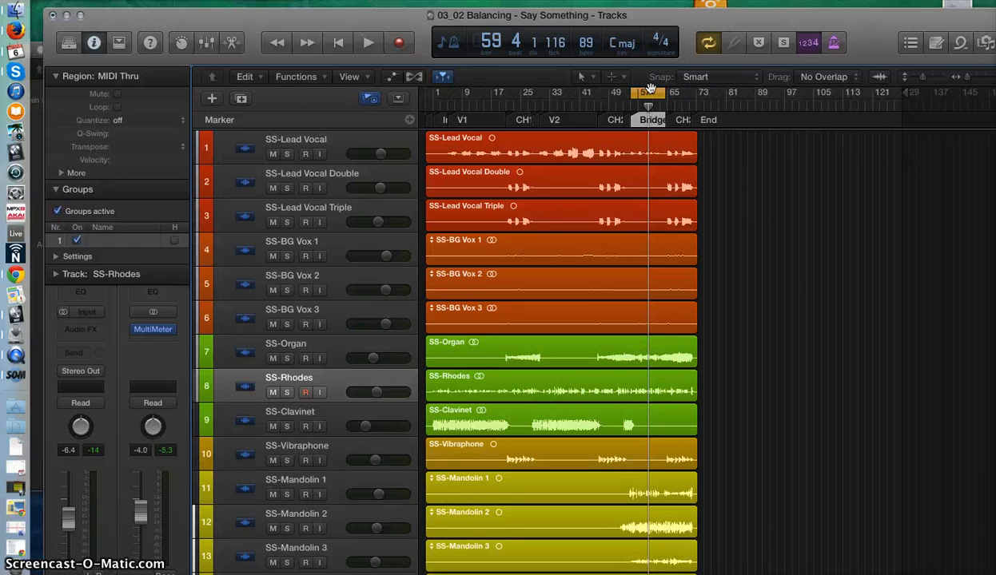
key(space)
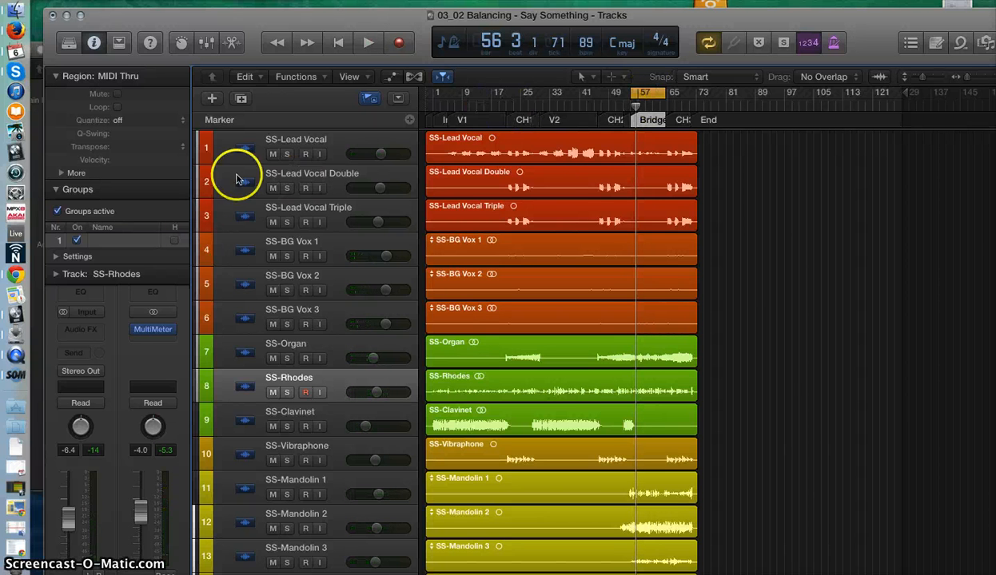
click(33, 480)
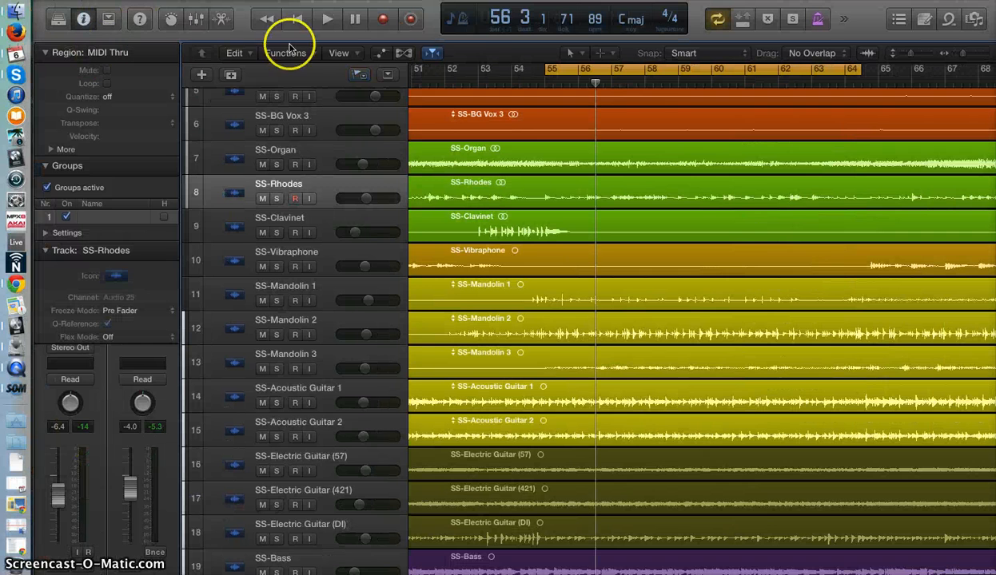
drag(425, 10, 425, 72)
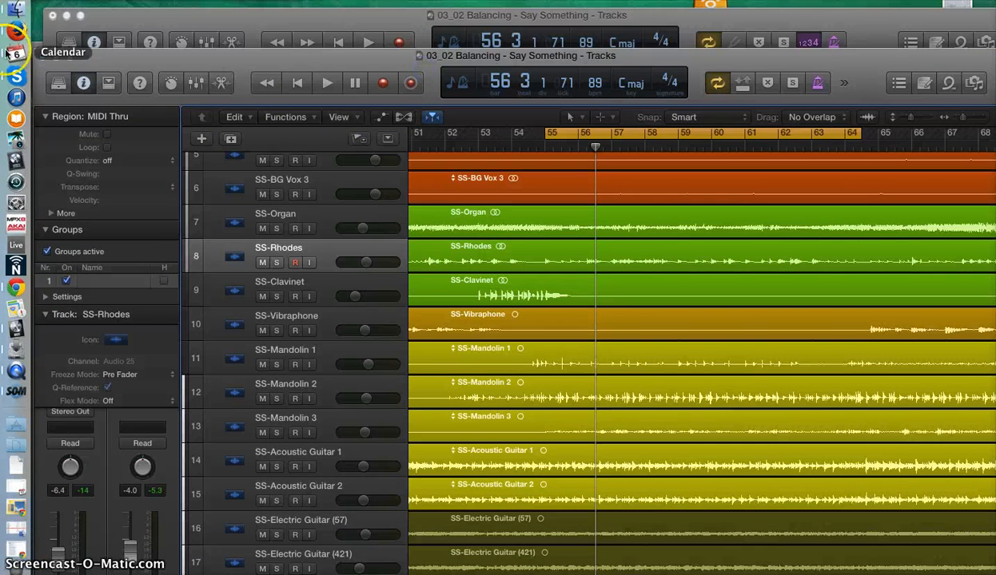
click(56, 55)
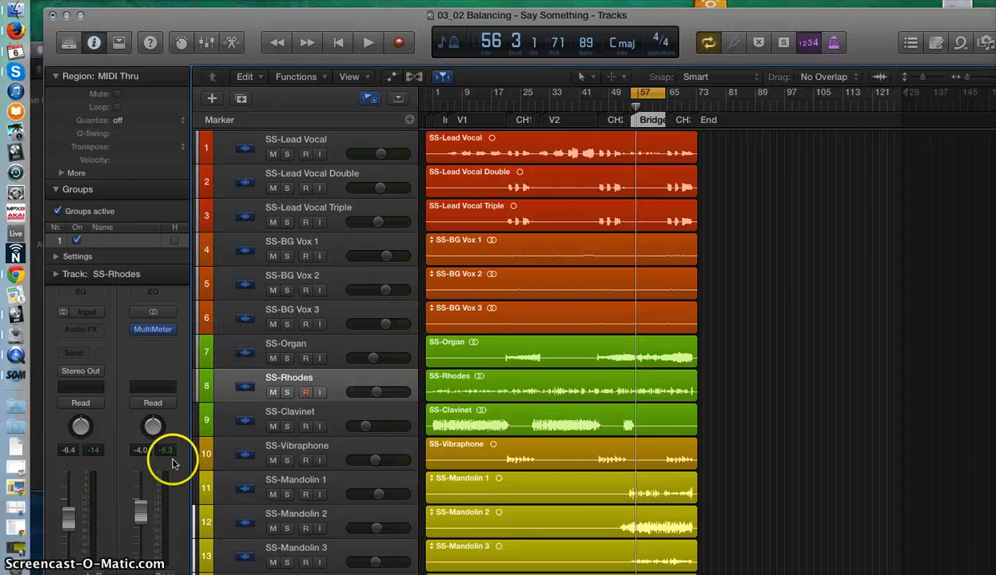
Bring the Mixer window back to the front and examine the fader levels and routing of the vocal, instrument and bus channels
key(ctrl+Down)
click(426, 295)
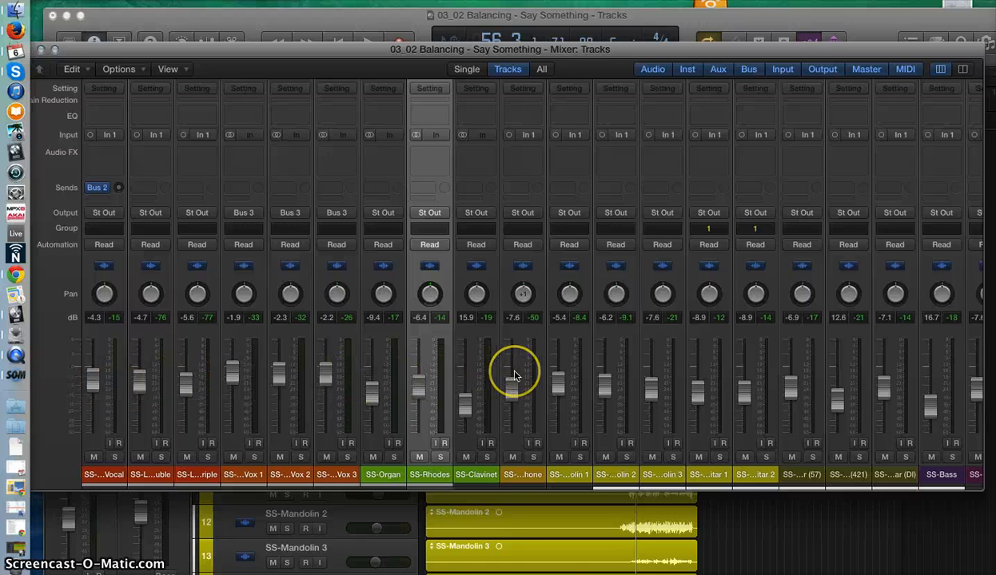
scroll(514, 374, right, 2)
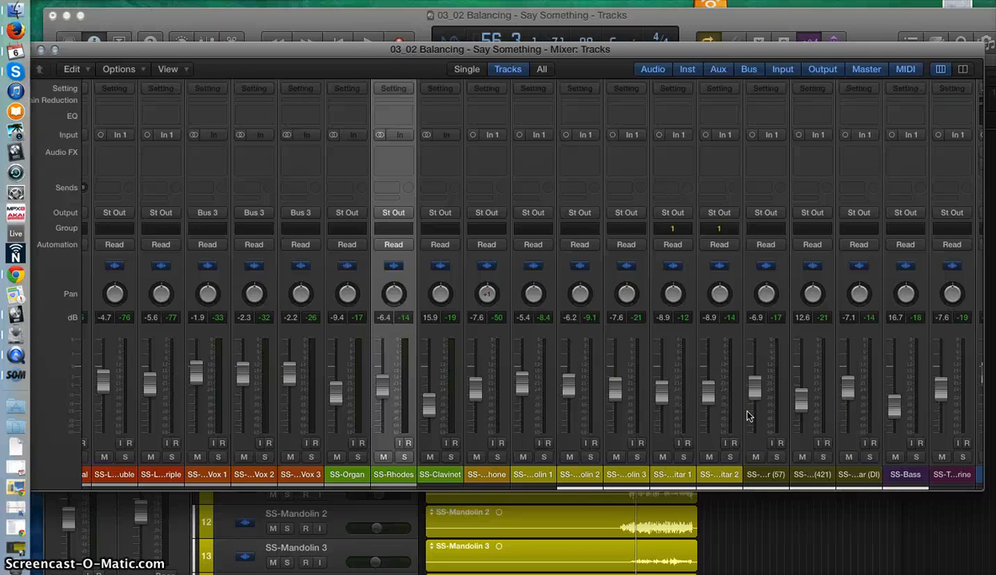
scroll(747, 416, right, 5)
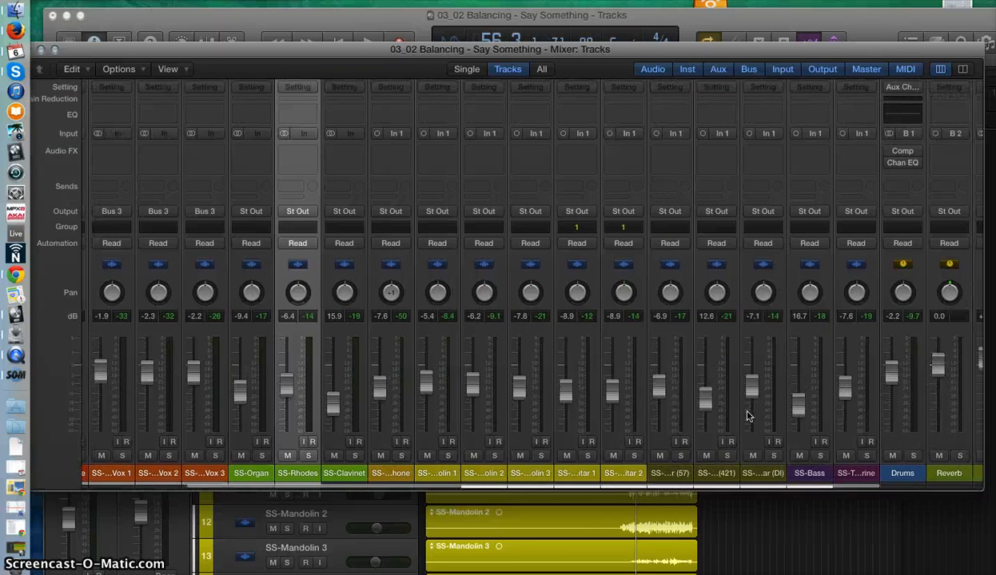
scroll(748, 415, left, 3)
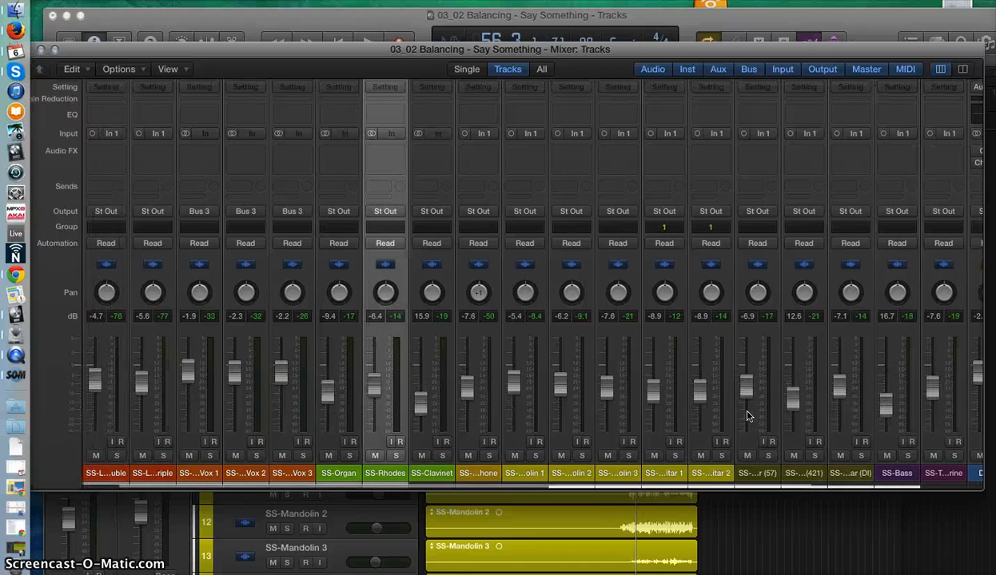
scroll(747, 415, left, 1)
scroll(747, 416, right, 3)
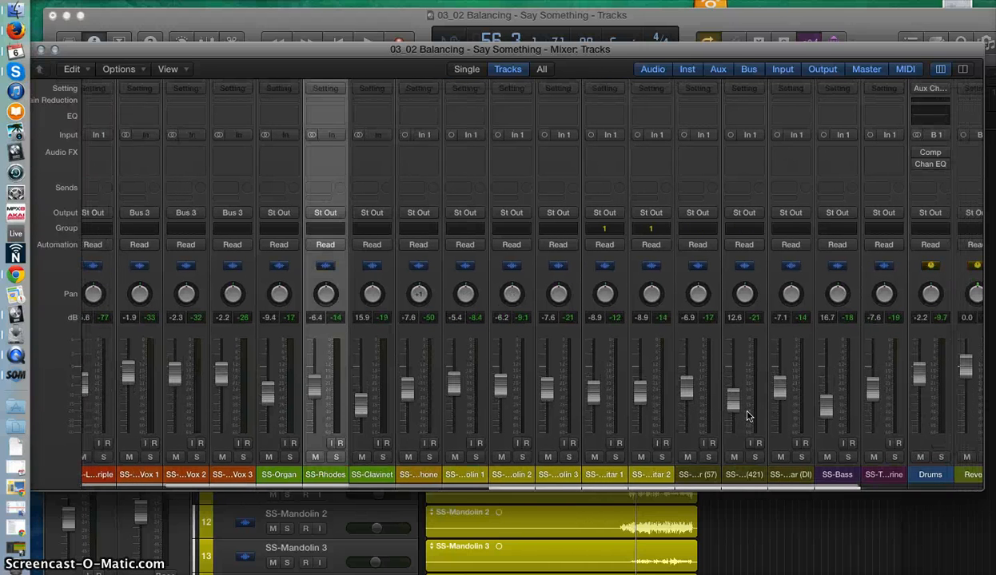
scroll(747, 415, right, 1)
scroll(747, 415, right, 2)
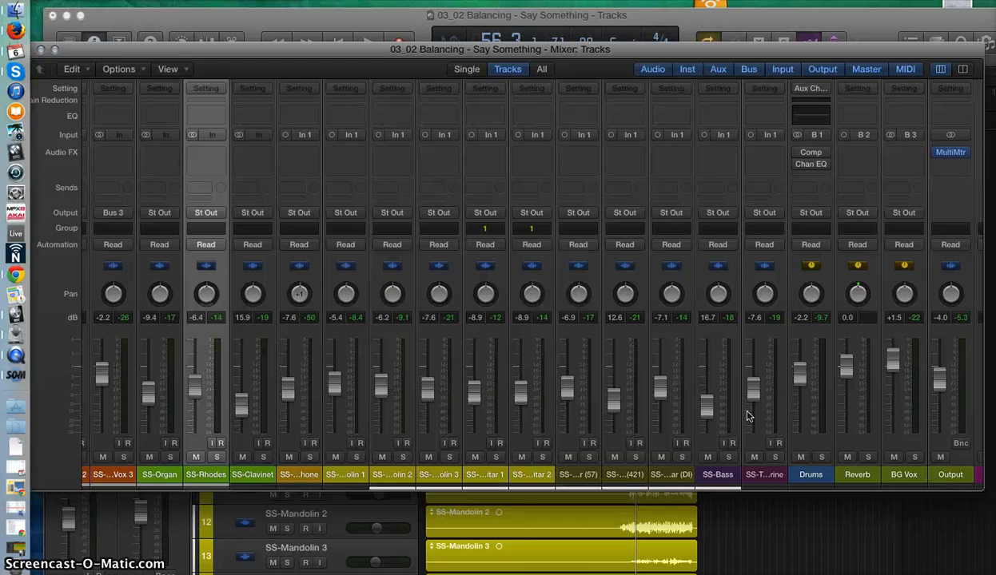
scroll(747, 415, left, 5)
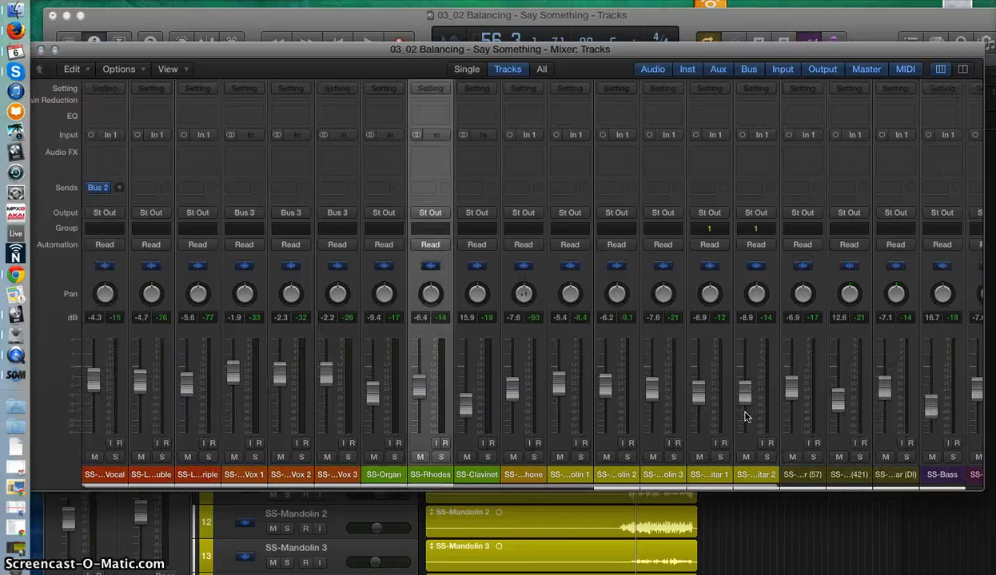
scroll(744, 415, right, 6)
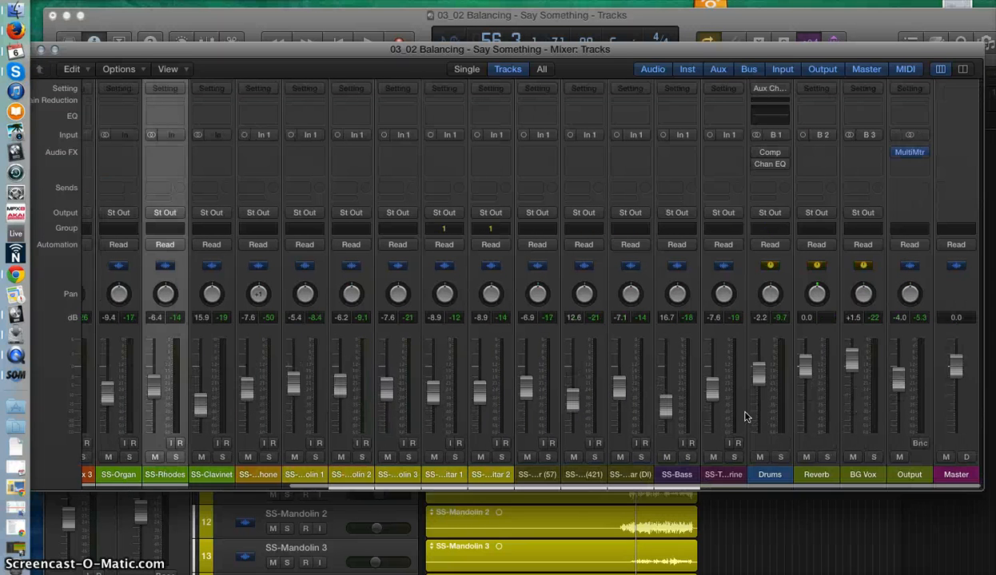
scroll(744, 416, left, 3)
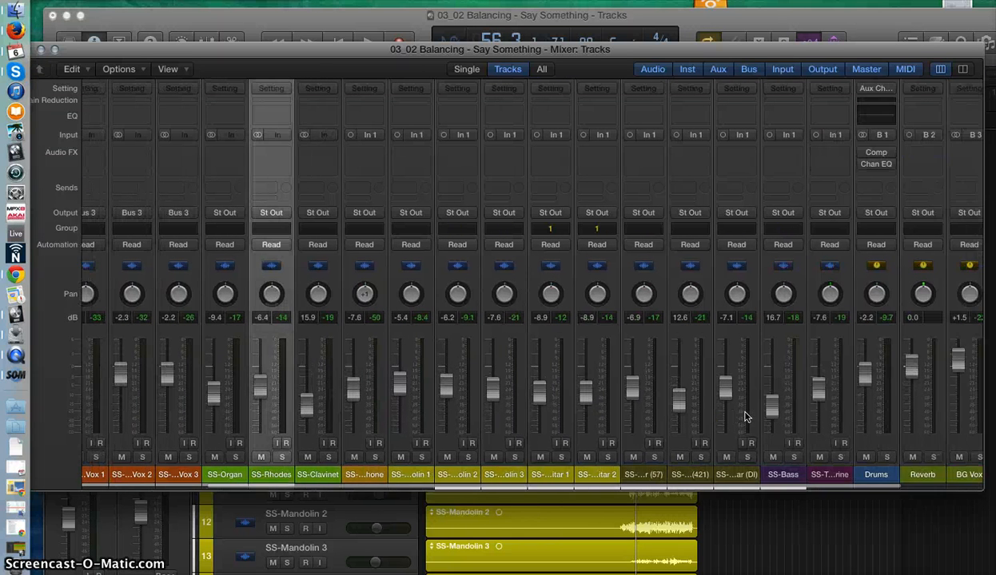
scroll(587, 431, left, 2)
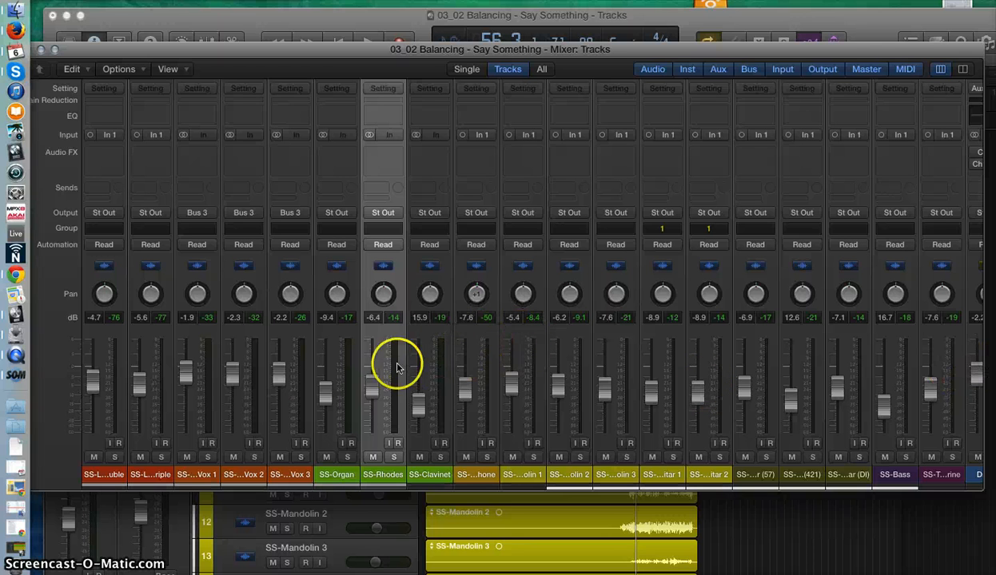
scroll(315, 379, left, 1)
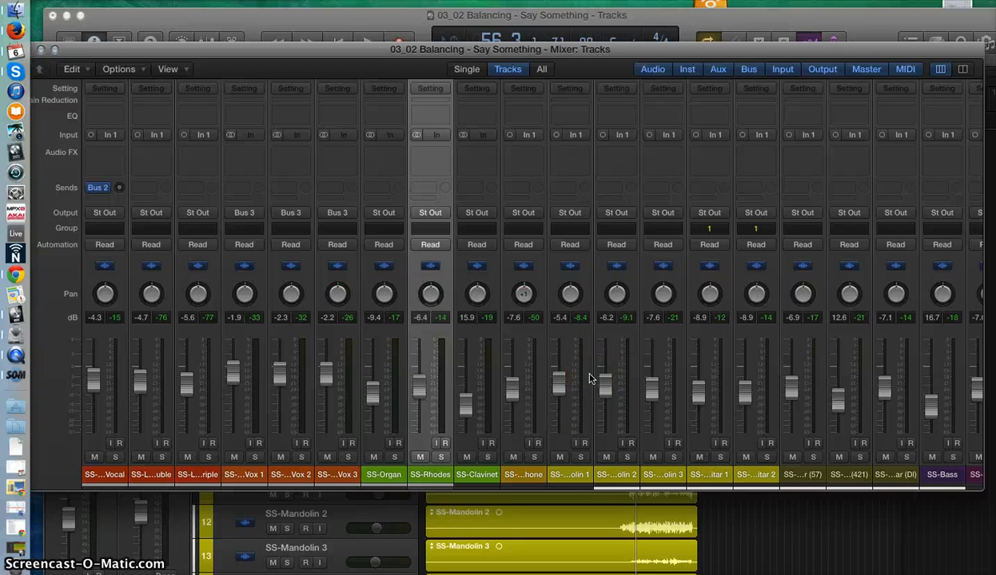
Play the Bridge section and solo the Lead Vocal, Lead Vocal Double and Lead Vocal Triple channels
key(space)
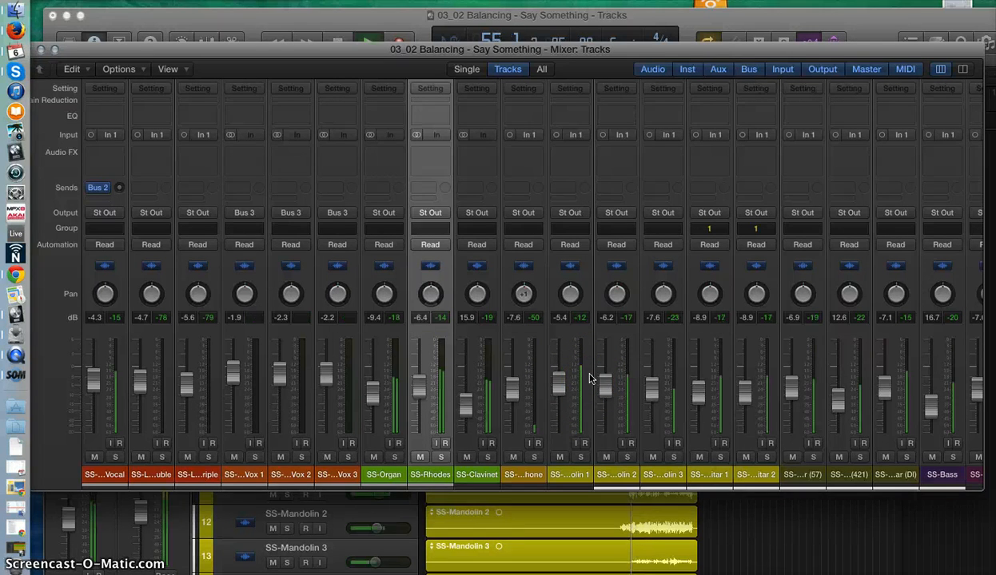
click(551, 376)
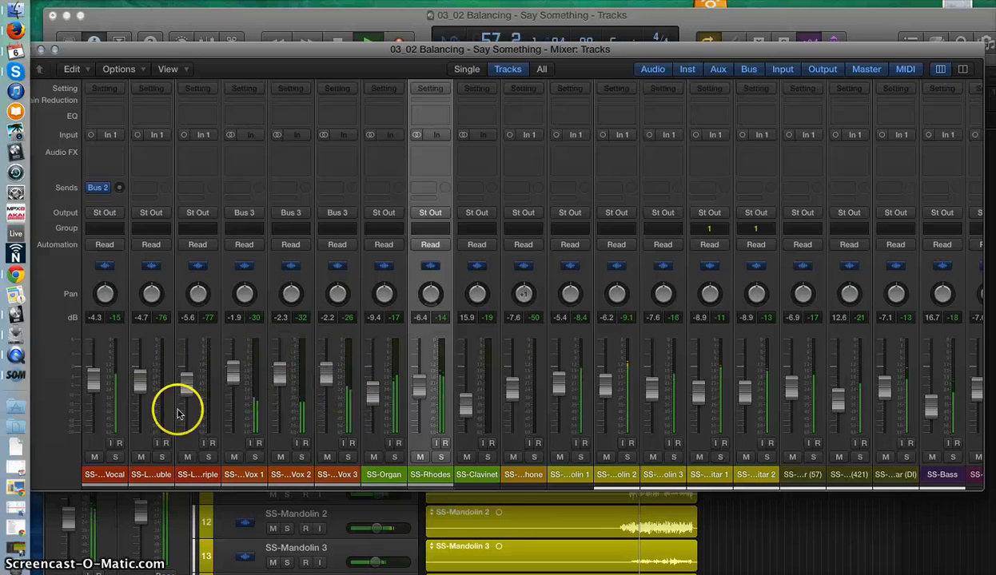
click(115, 457)
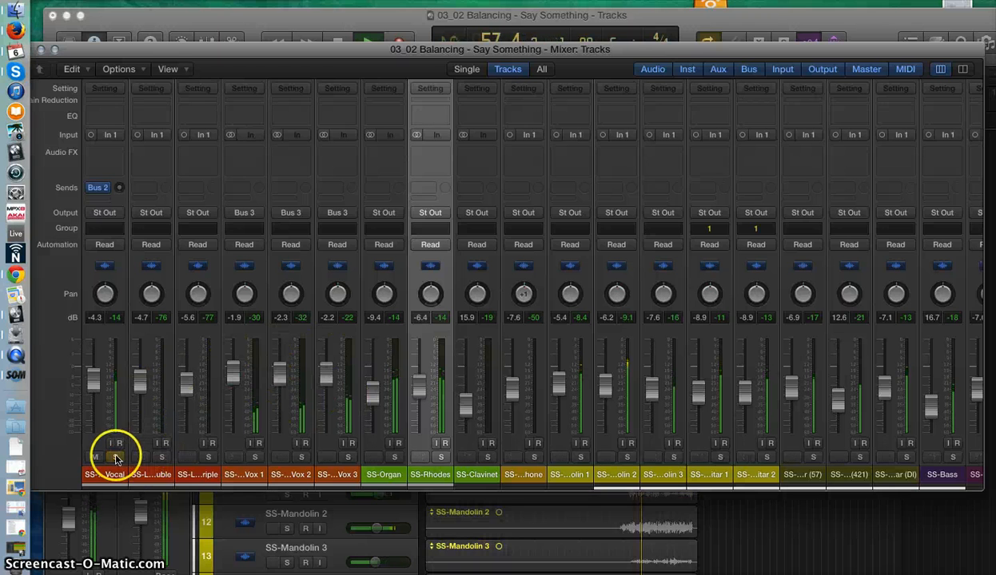
click(162, 457)
click(208, 457)
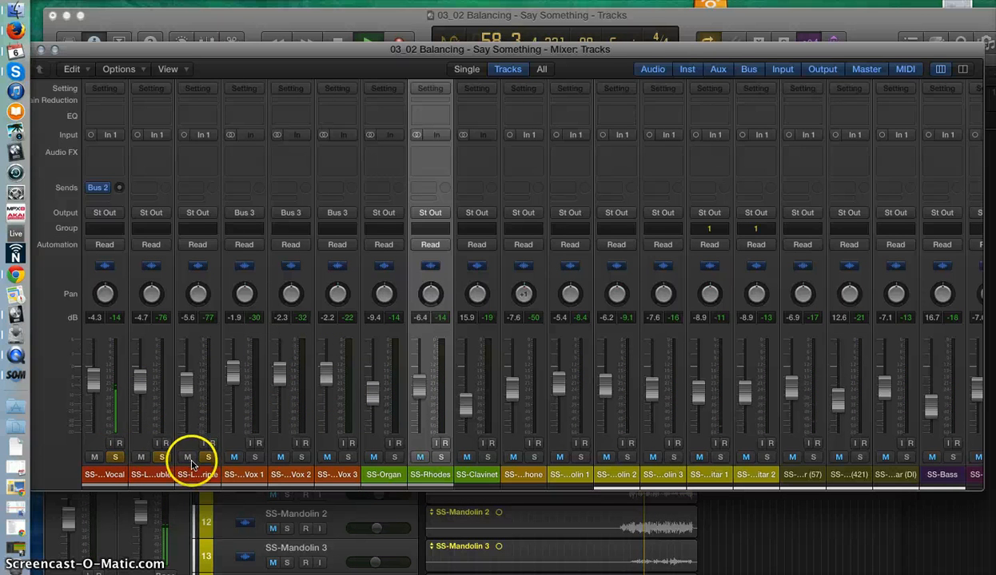
Add the BG Vox 1, BG Vox 2 and BG Vox 3 channels to the solo, keeping Lead Vocal Triple soloed
click(254, 457)
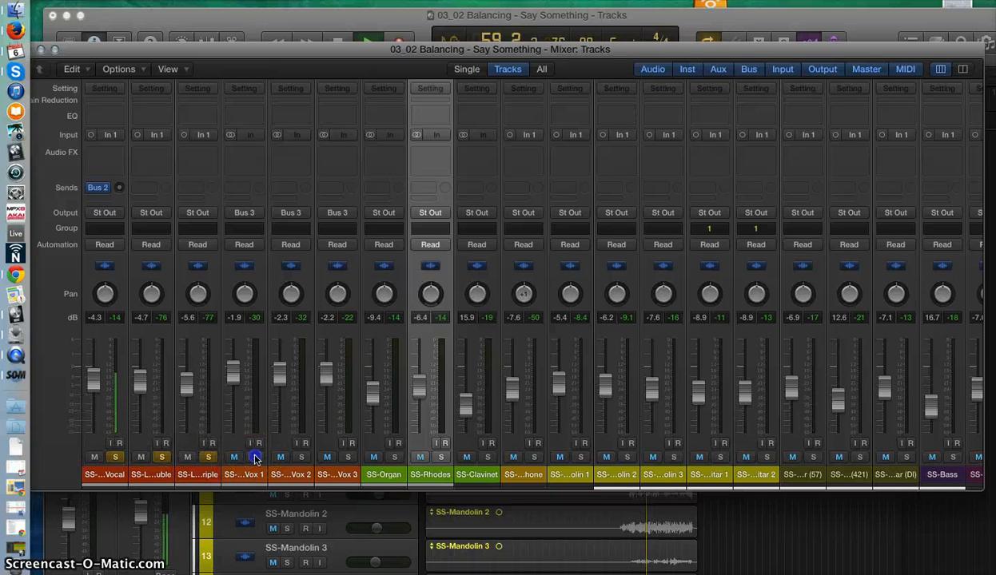
click(301, 457)
click(348, 457)
click(208, 457)
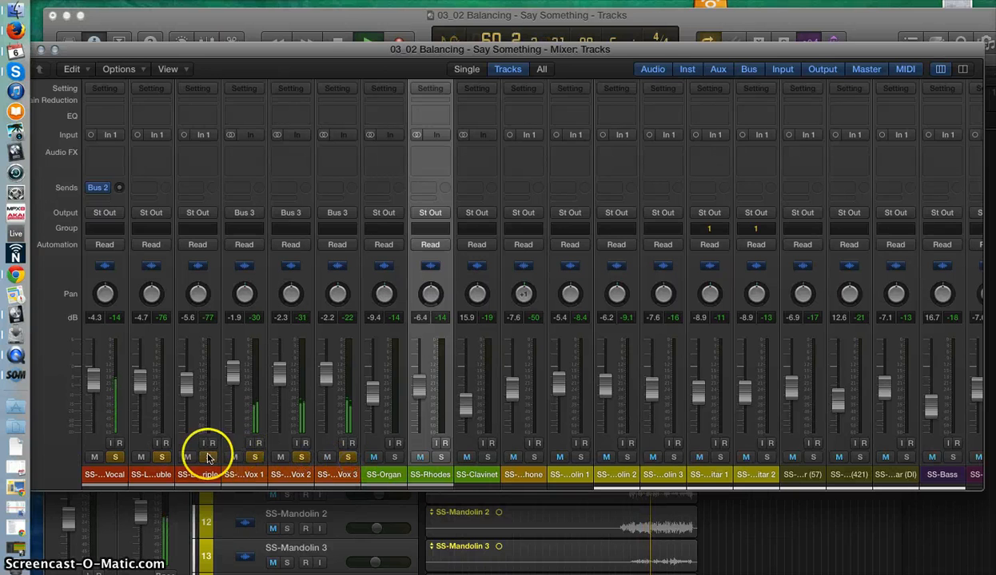
click(207, 457)
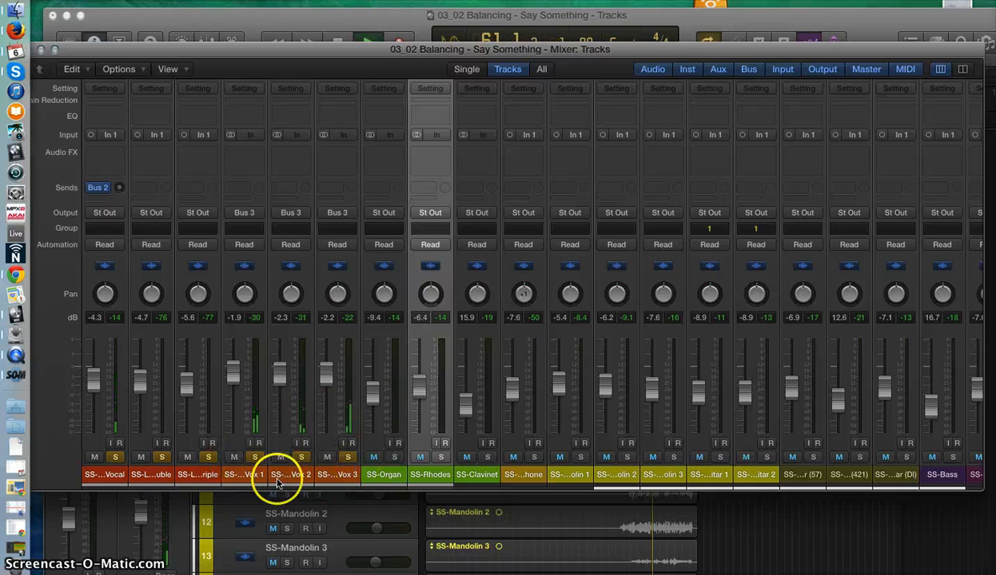
Take Lead Vocal, BG Vox 1 and BG Vox 2 out of the solo to compare the vocals, and solo them again
click(116, 457)
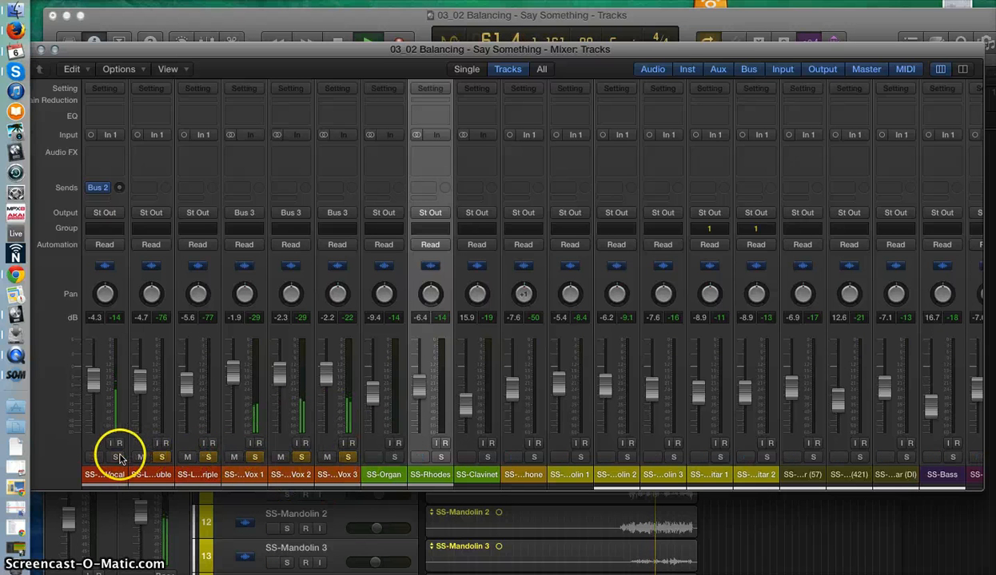
click(255, 457)
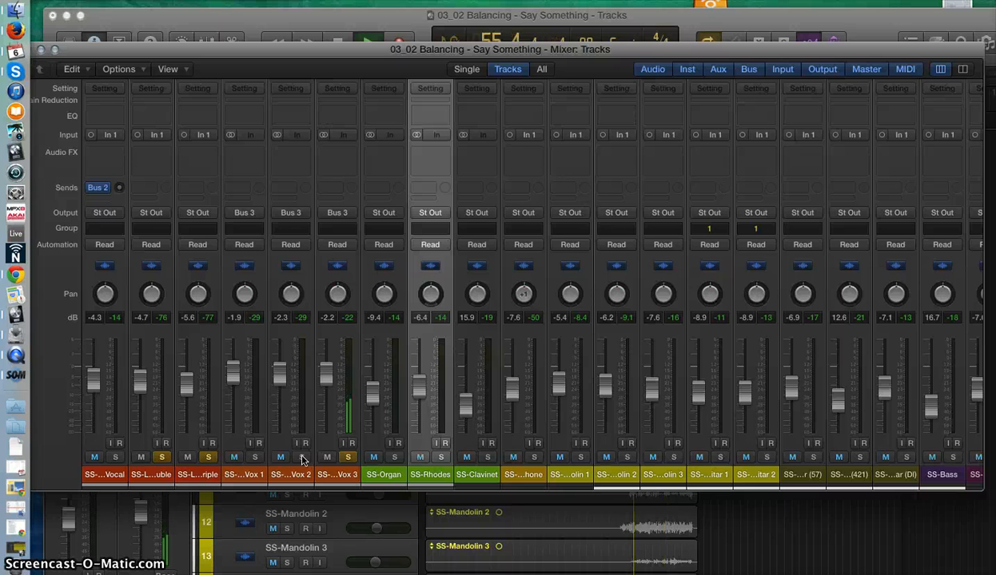
click(254, 457)
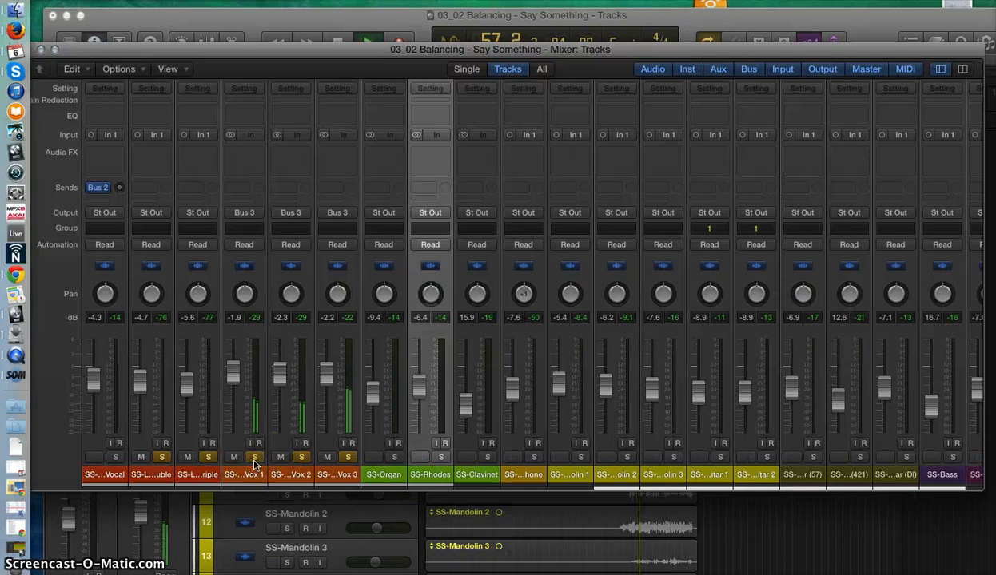
click(115, 457)
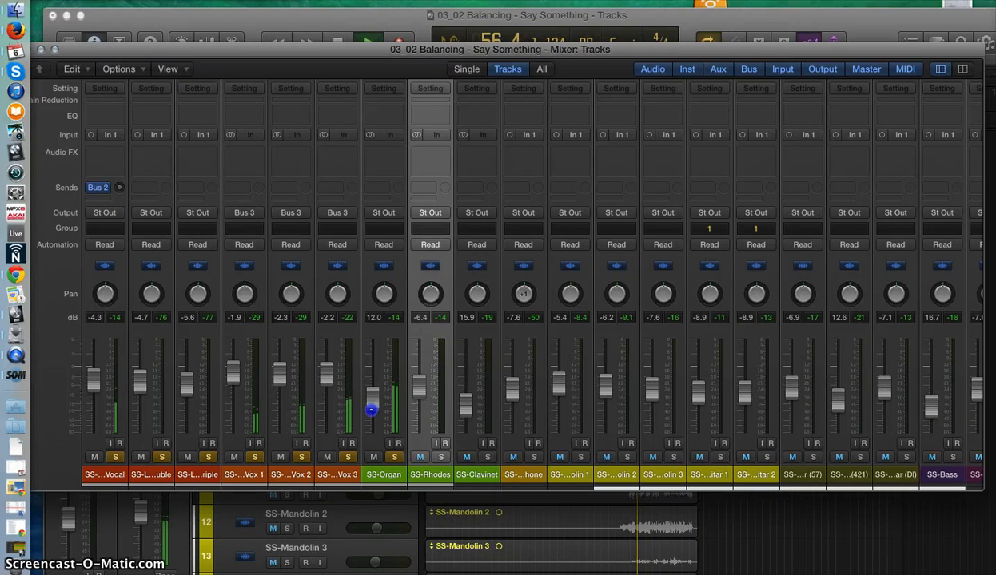
Lower the soloed Organ channel to -12.8 dB, and solo the Rhodes channel and lower it to -11.4 dB
drag(370, 413, 368, 410)
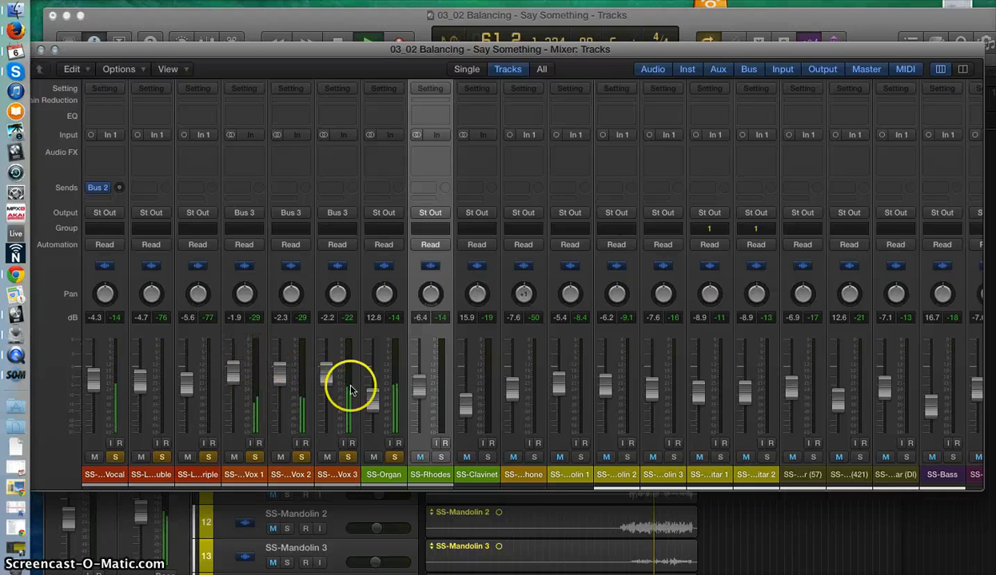
click(440, 457)
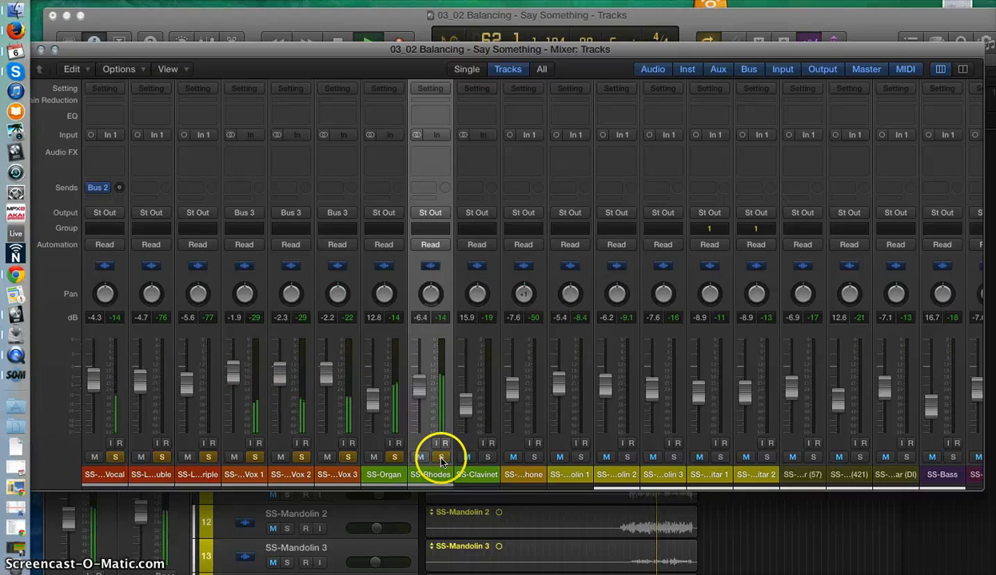
drag(415, 390, 420, 408)
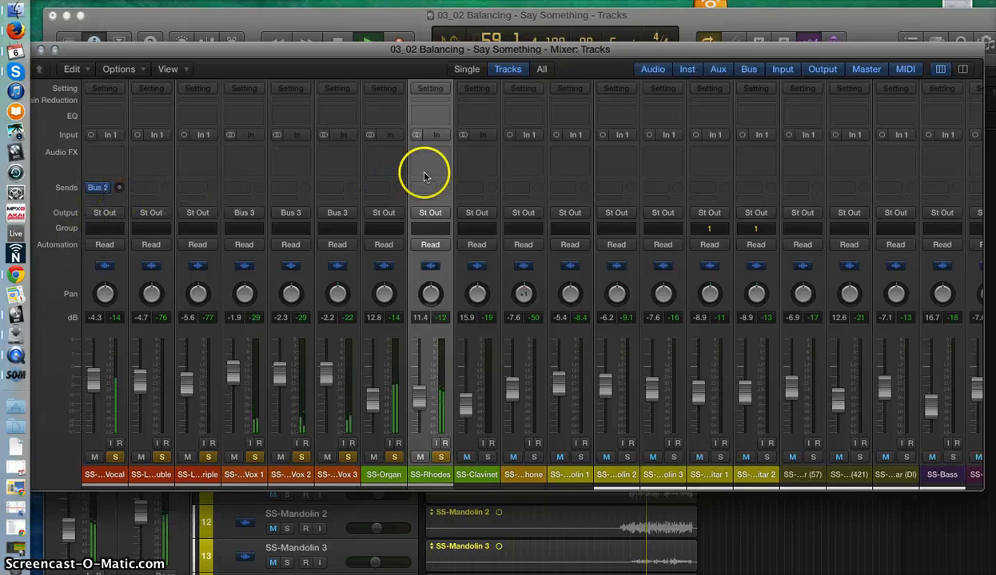
Add Clavinet, the "SS-...hone" channel, Mandolin 1 and Mandolin 2 to the solo, and lower Mandolin 1 to -5.8 dB
scroll(566, 163, right, 3)
scroll(581, 168, right, 3)
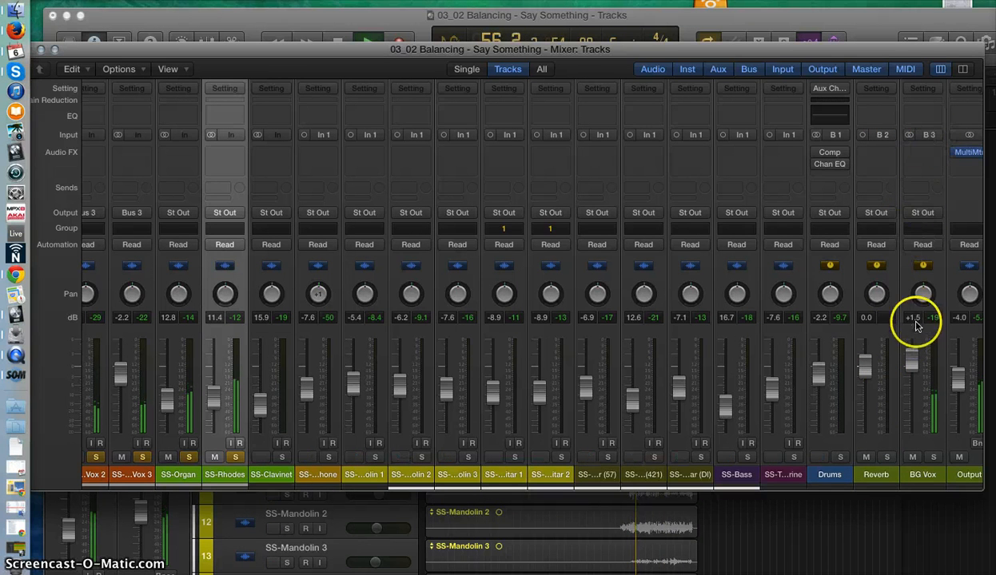
scroll(927, 139, left, 5)
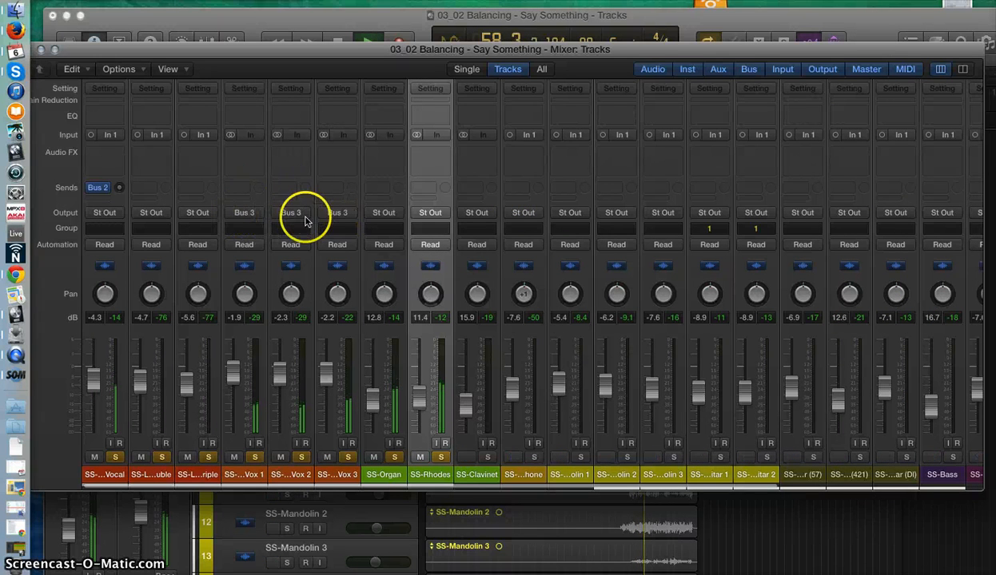
click(252, 457)
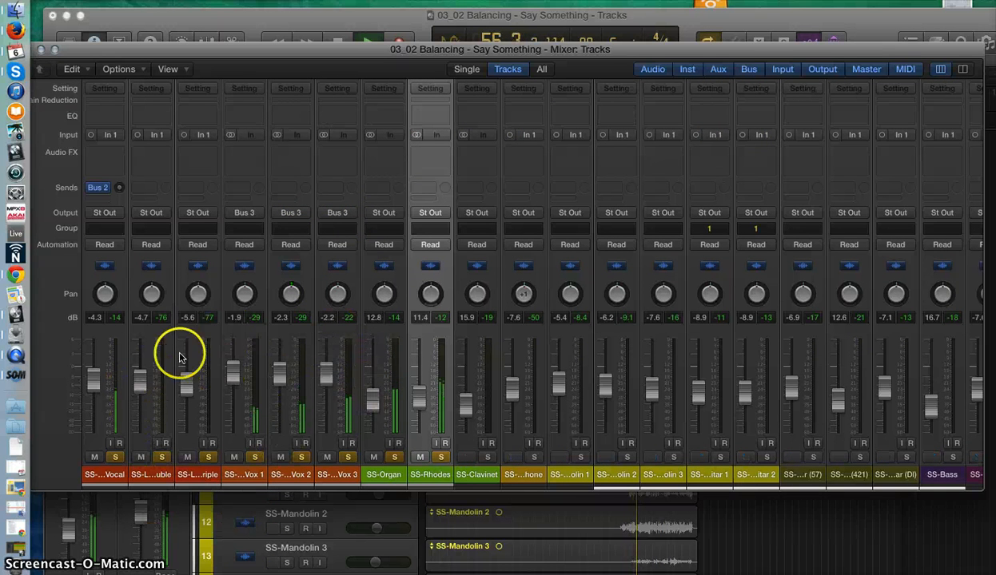
scroll(229, 370, right, 3)
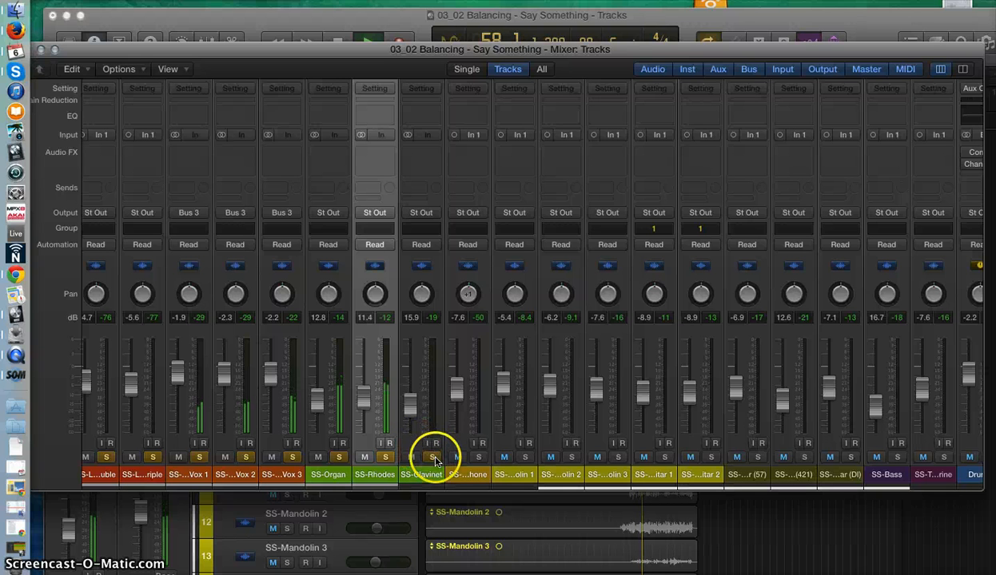
click(431, 457)
click(478, 458)
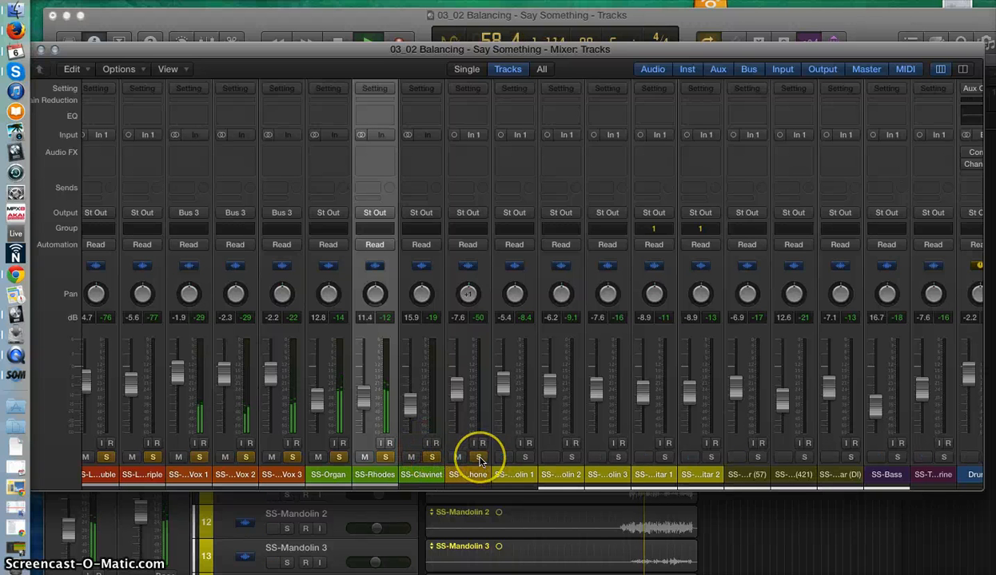
click(525, 457)
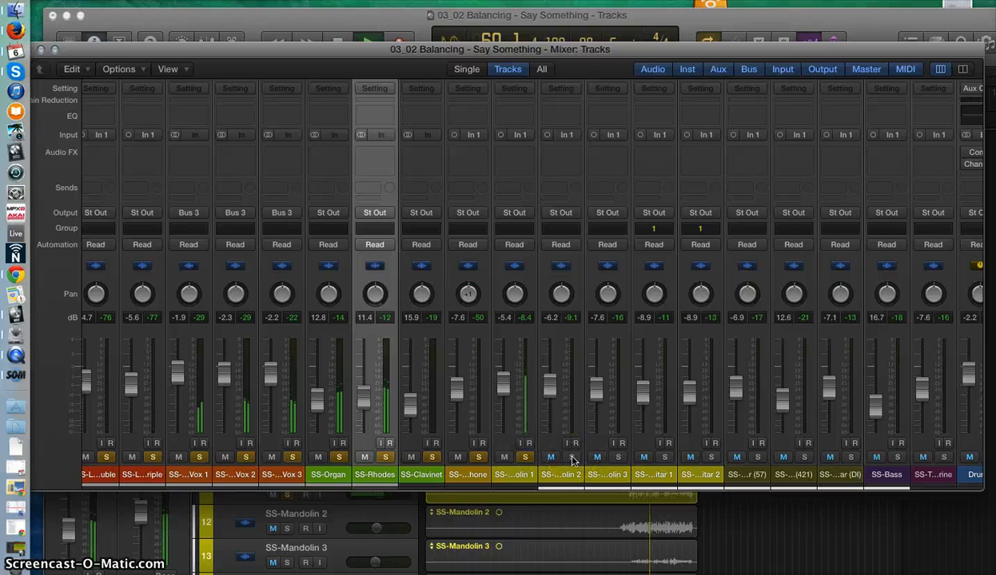
click(572, 458)
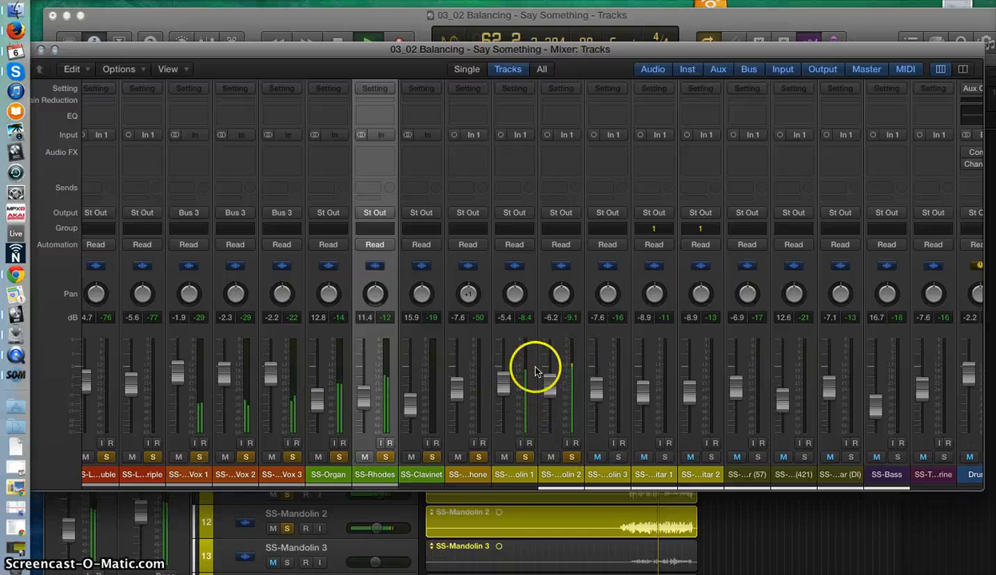
click(507, 385)
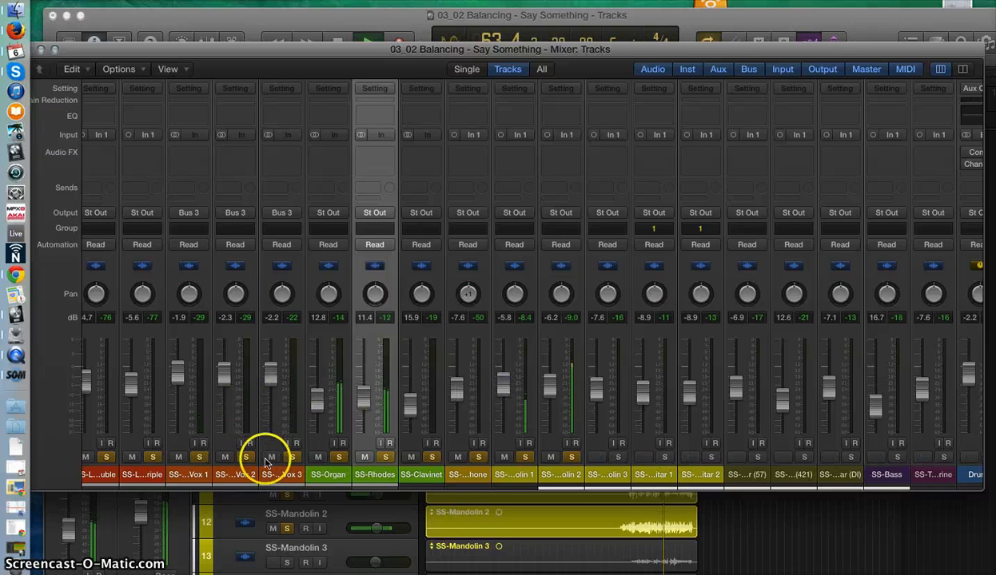
Select the six lead and background vocal channels and raise their faders together, bringing Lead Vocal to +0.3 dB
drag(214, 478, 30, 510)
scroll(130, 460, left, 4)
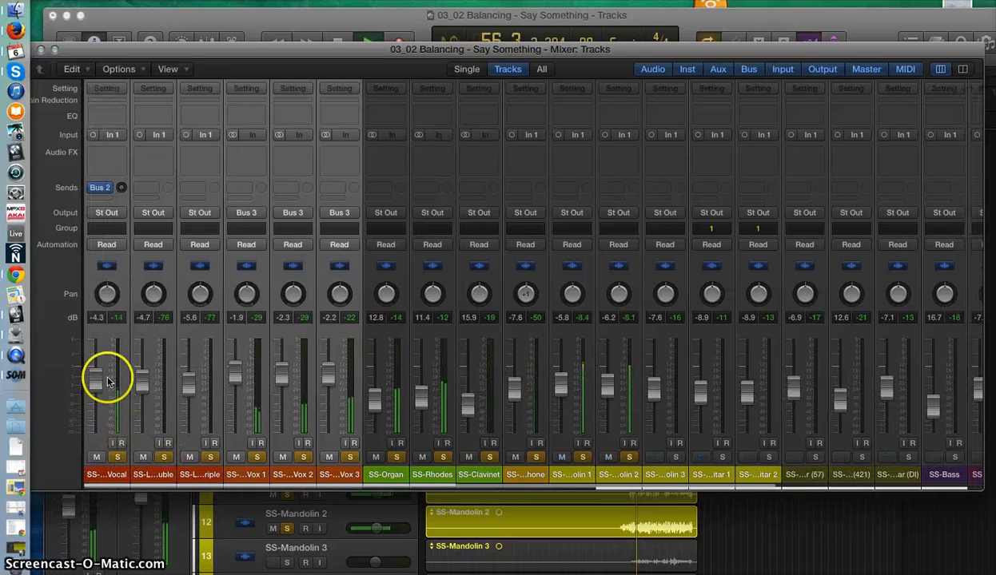
drag(187, 384, 188, 349)
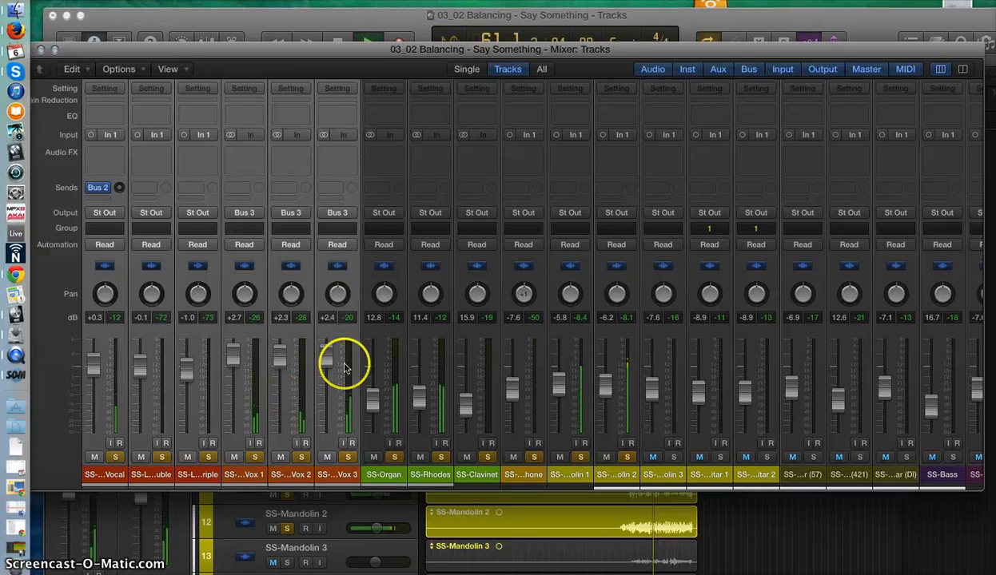
Add the Guitar 2, Guitar 1 and Mandolin 3 channels to the solo
scroll(310, 372, right, 2)
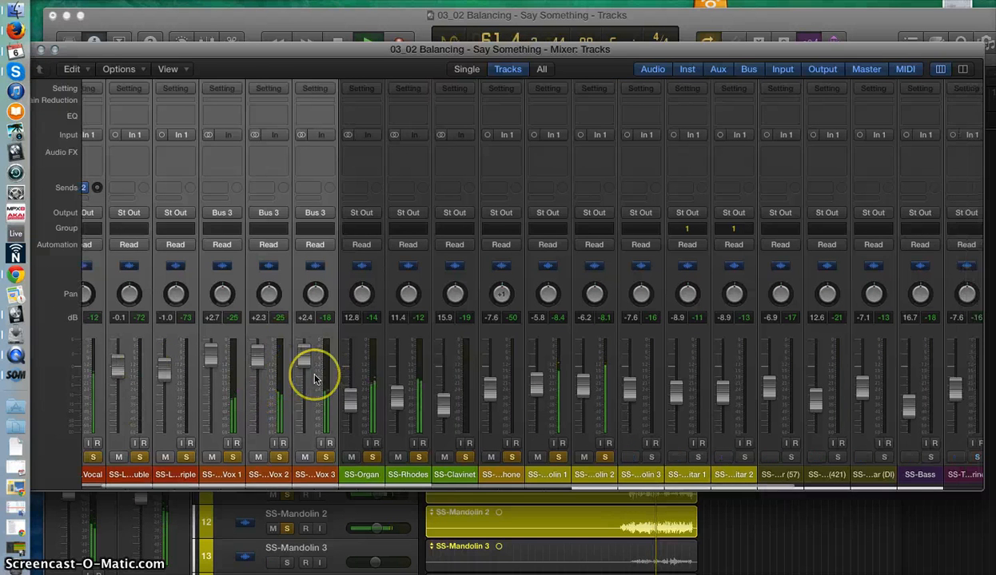
scroll(535, 447, right, 6)
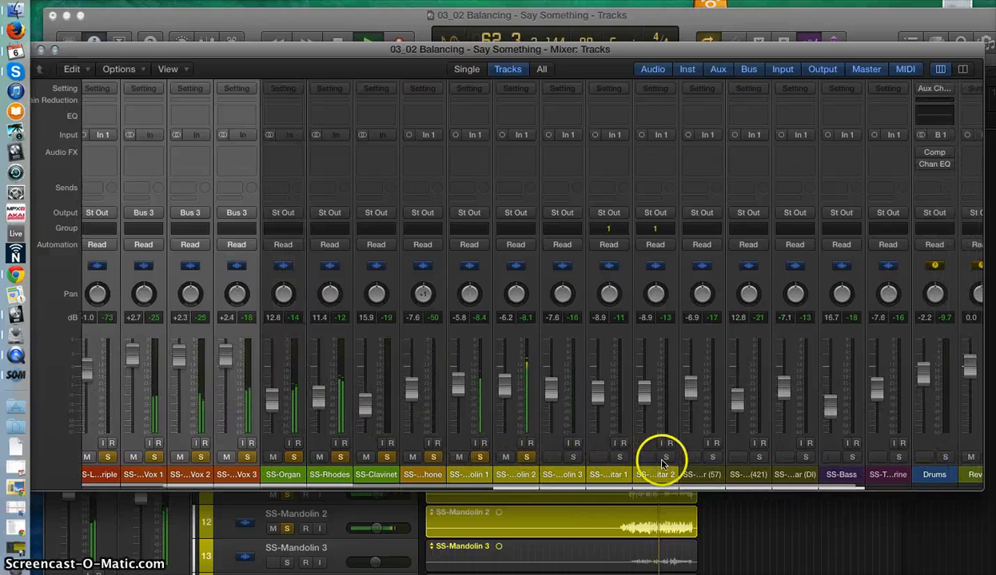
click(664, 457)
click(619, 457)
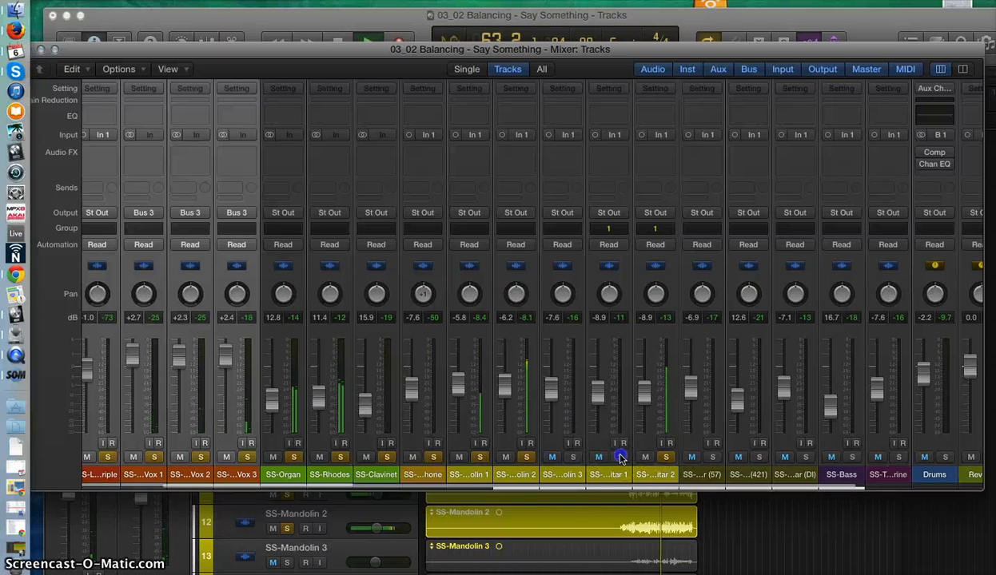
click(572, 457)
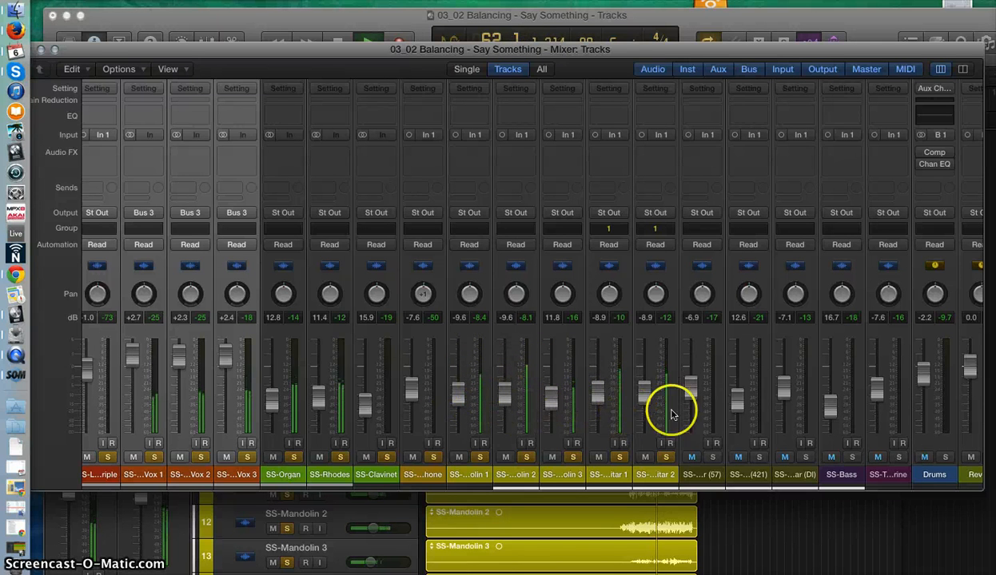
Add the (57), (421) and (DI) guitar channels to the solo, and lower the DI channel to -11.6 dB
click(713, 458)
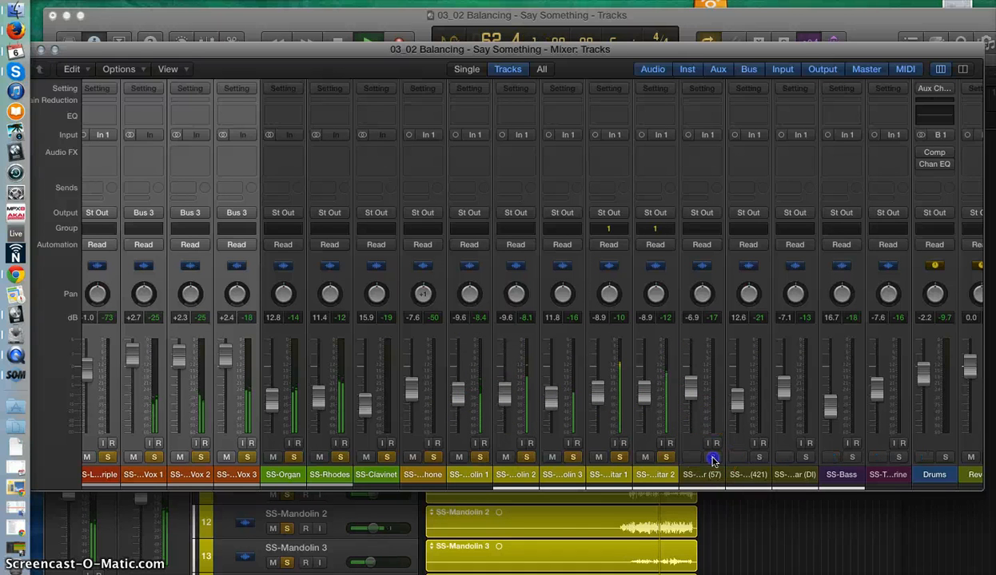
click(759, 462)
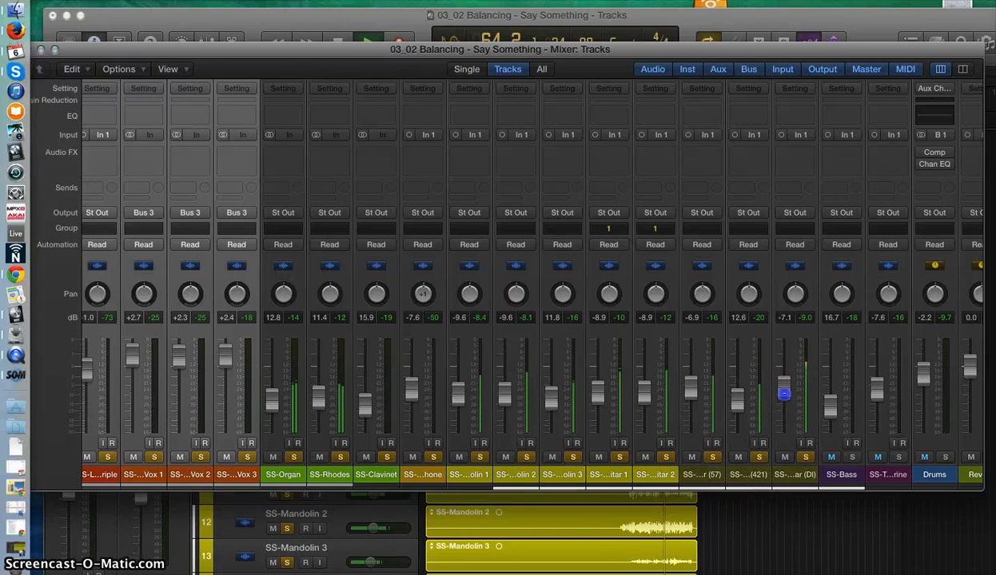
drag(784, 401, 784, 409)
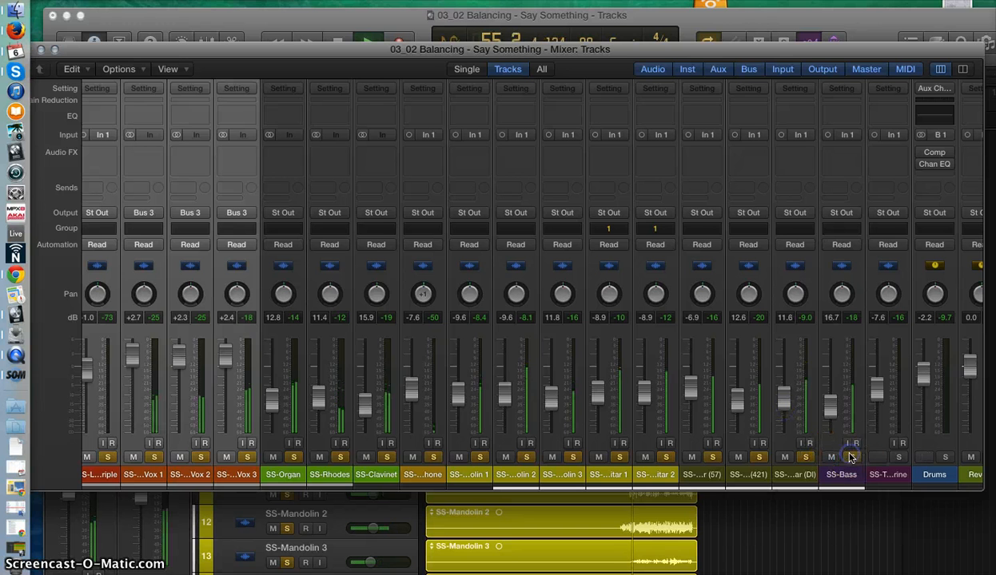
Add the Tambourine and Drums channels to the solo alongside the Bass
scroll(850, 457, right, 1)
click(884, 457)
click(928, 457)
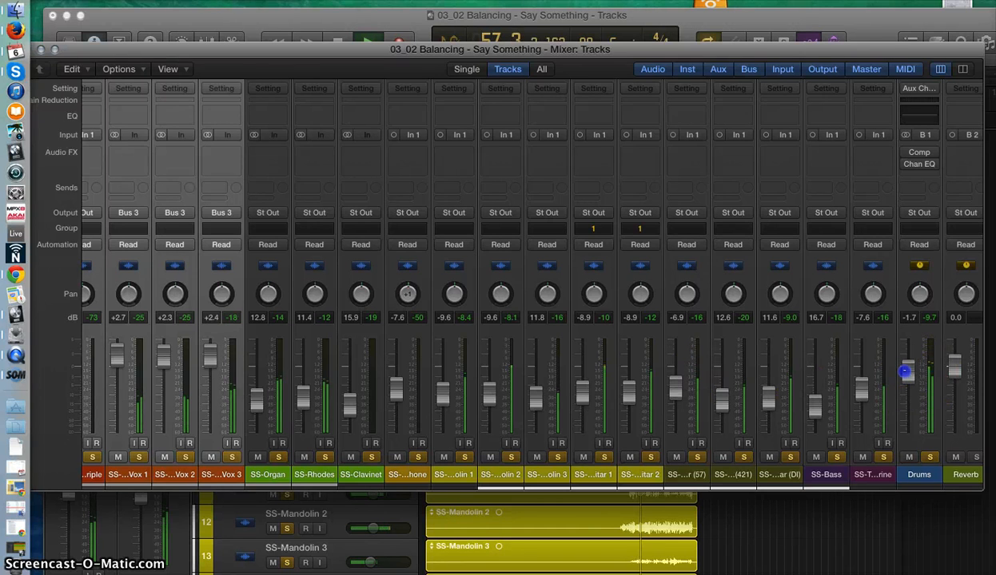
Play the Bridge section with all the instruments and vocals soloed, and review the levels from the vocal channels through to the Master
scroll(519, 409, left, 5)
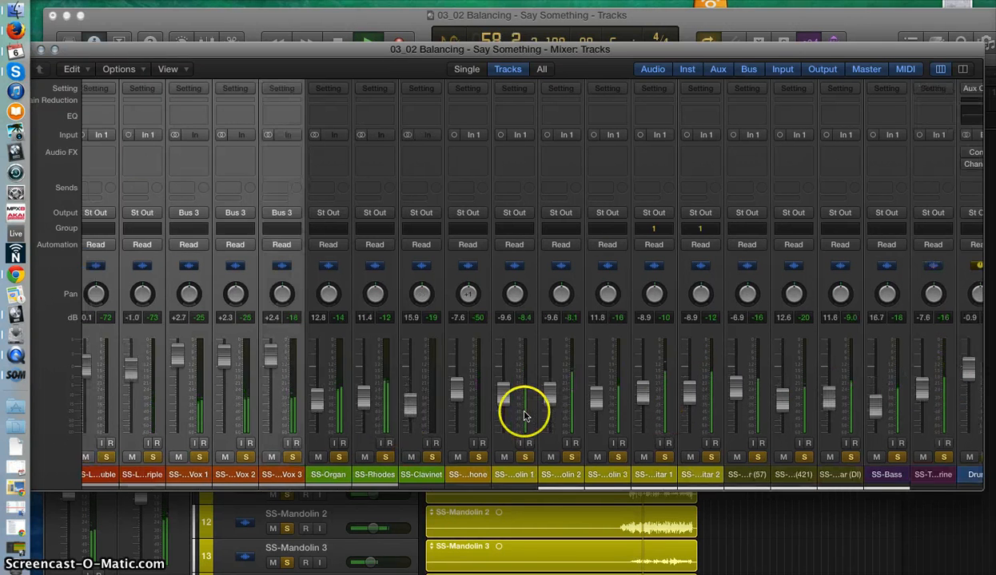
scroll(234, 403, right, 1)
scroll(234, 402, left, 1)
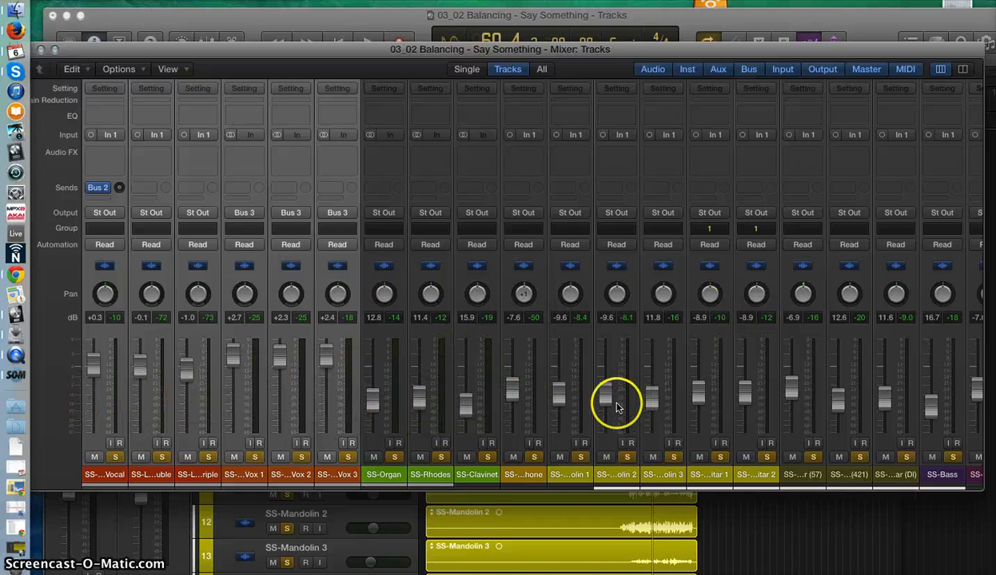
key(space)
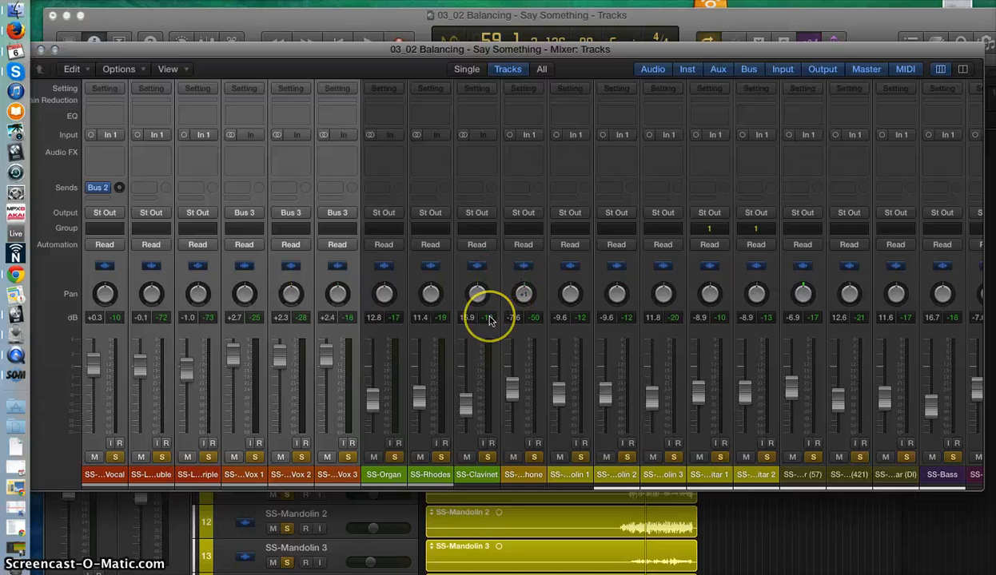
scroll(473, 326, right, 2)
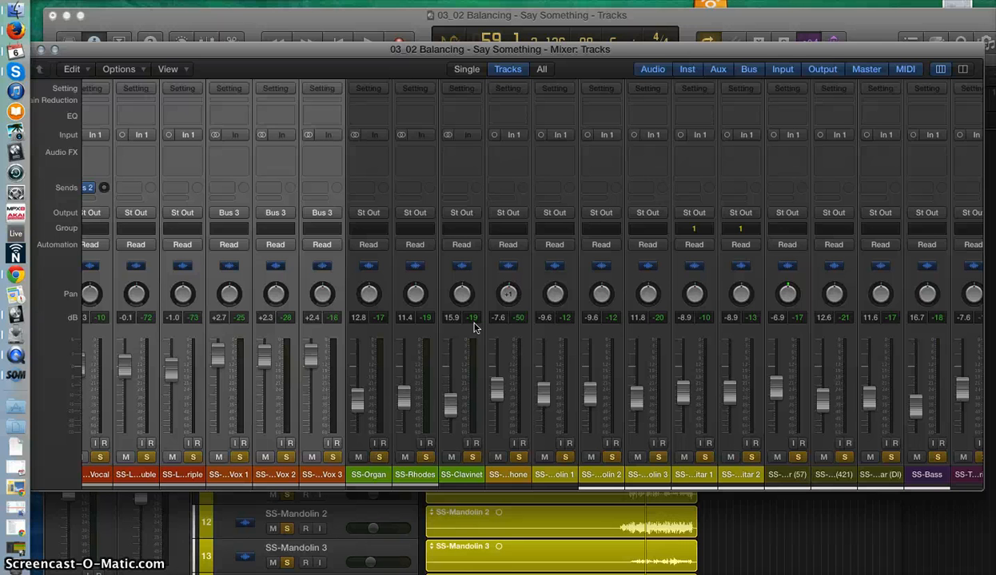
scroll(474, 327, right, 5)
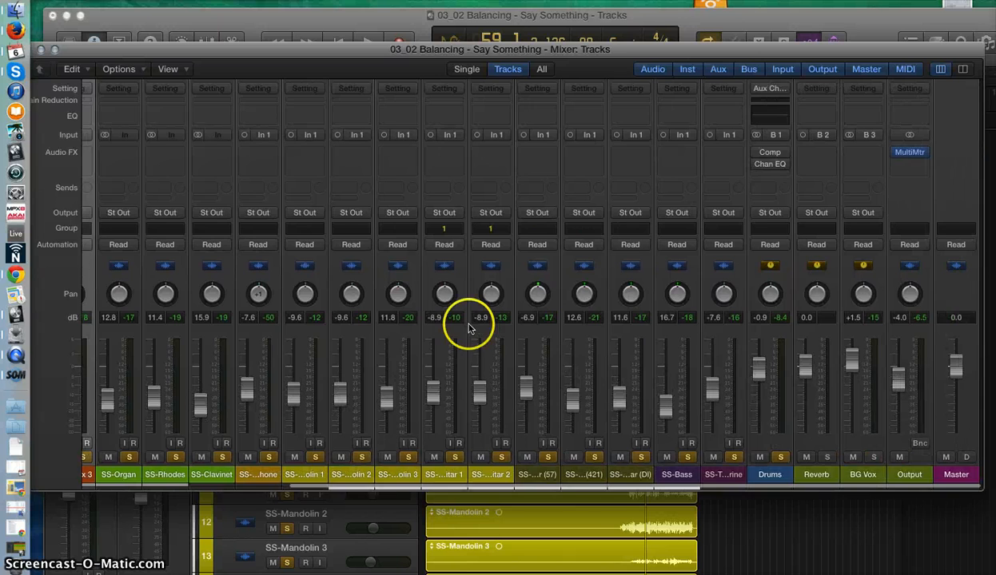
scroll(473, 327, left, 6)
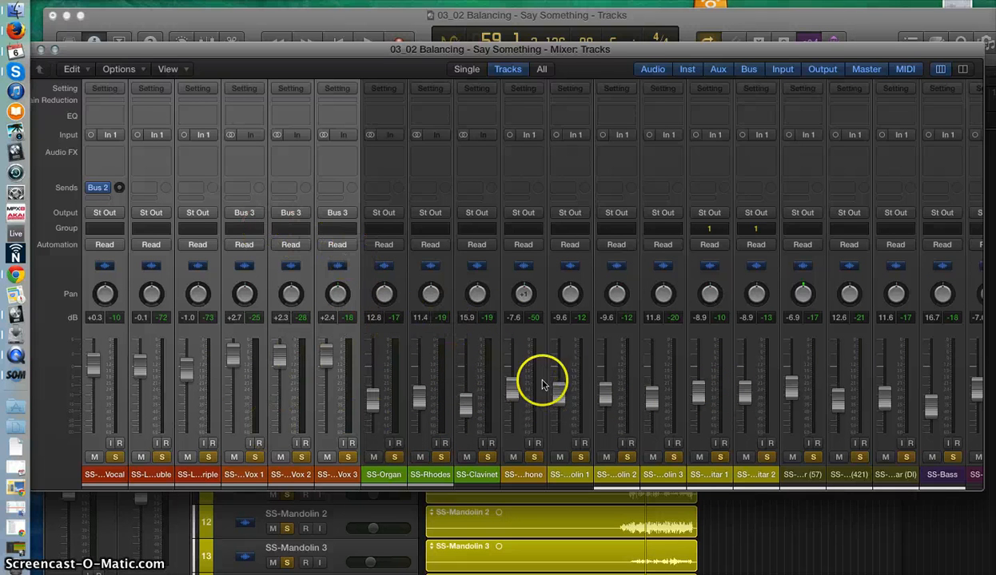
Clear the joint selection of the vocal channels by selecting them individually from BG Vox 2 across to Lead Vocal
click(328, 449)
click(289, 478)
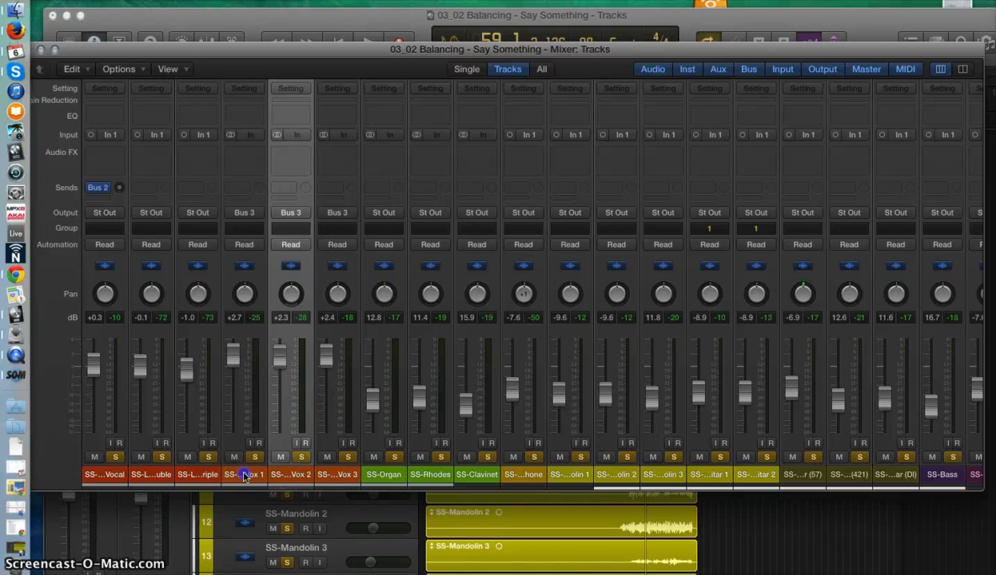
click(245, 477)
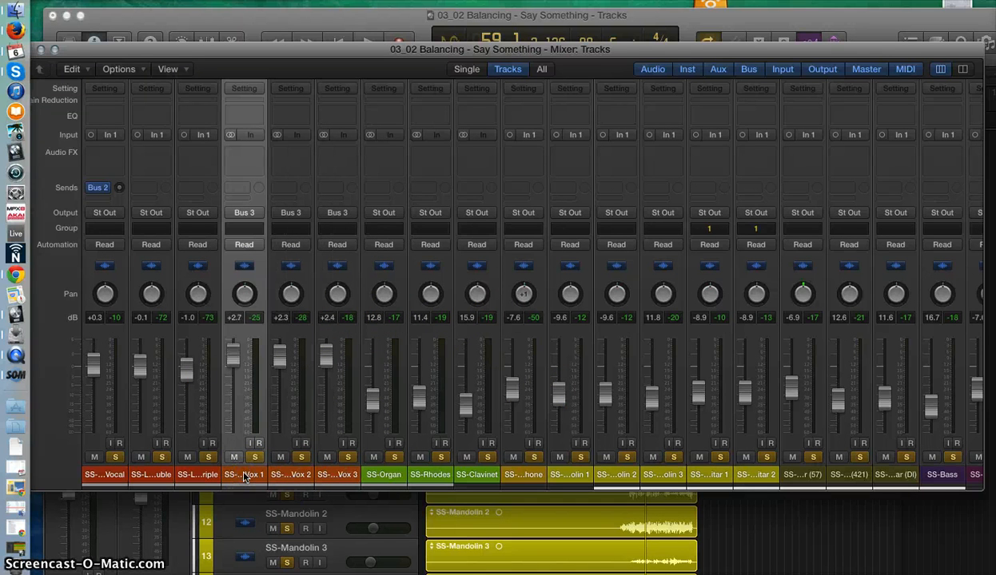
click(194, 477)
click(149, 477)
click(117, 475)
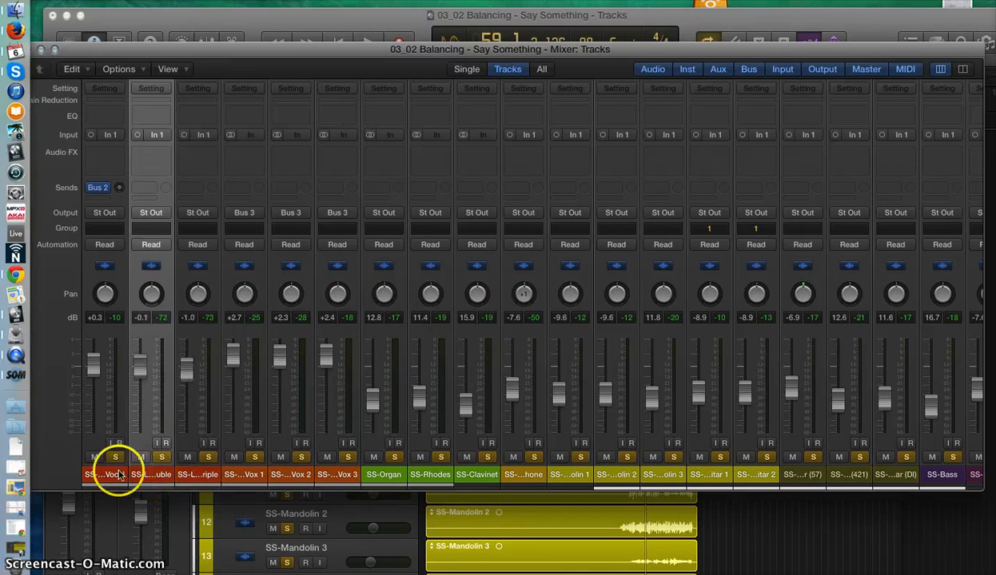
click(116, 476)
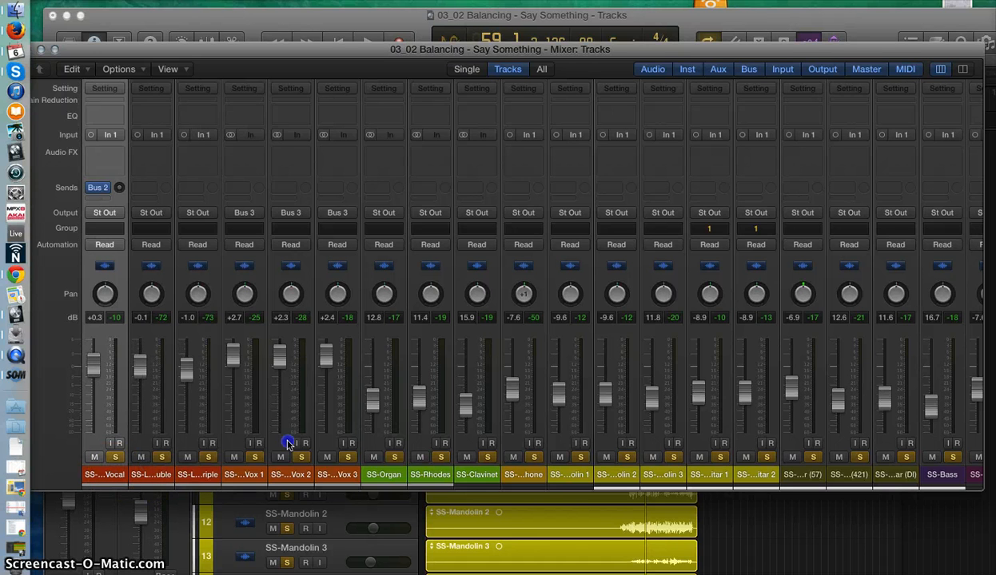
Turn off solo jointly on the channels from Lead Vocal through Bass, and individually on the Tambourine and Drums channels
drag(290, 444, 940, 462)
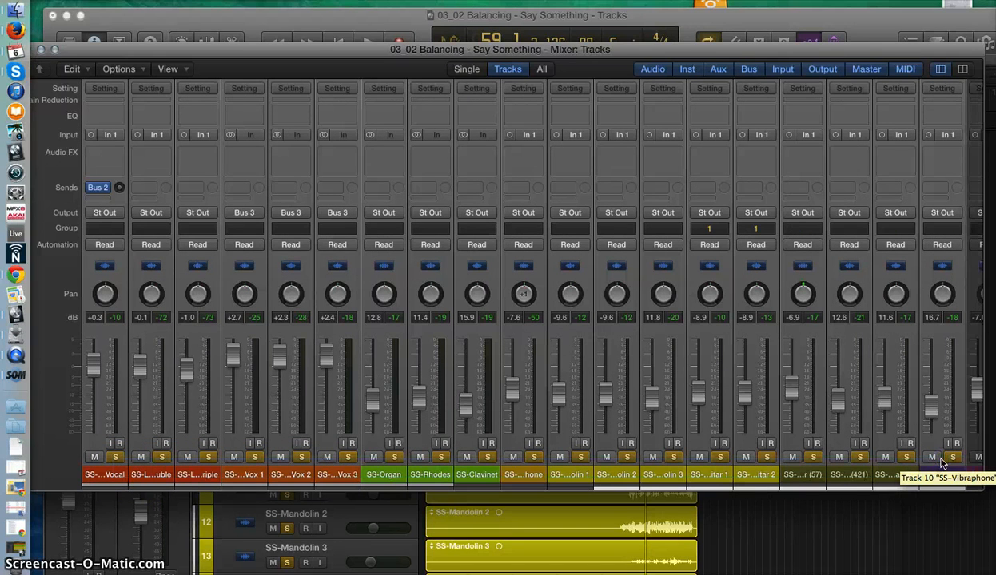
click(951, 459)
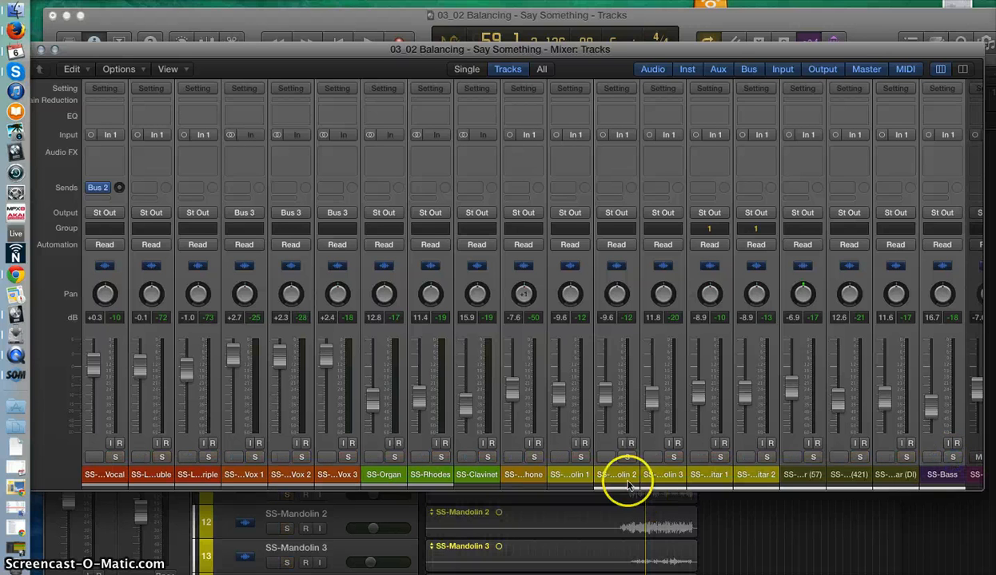
scroll(497, 459, right, 5)
scroll(497, 459, left, 5)
scroll(497, 458, right, 5)
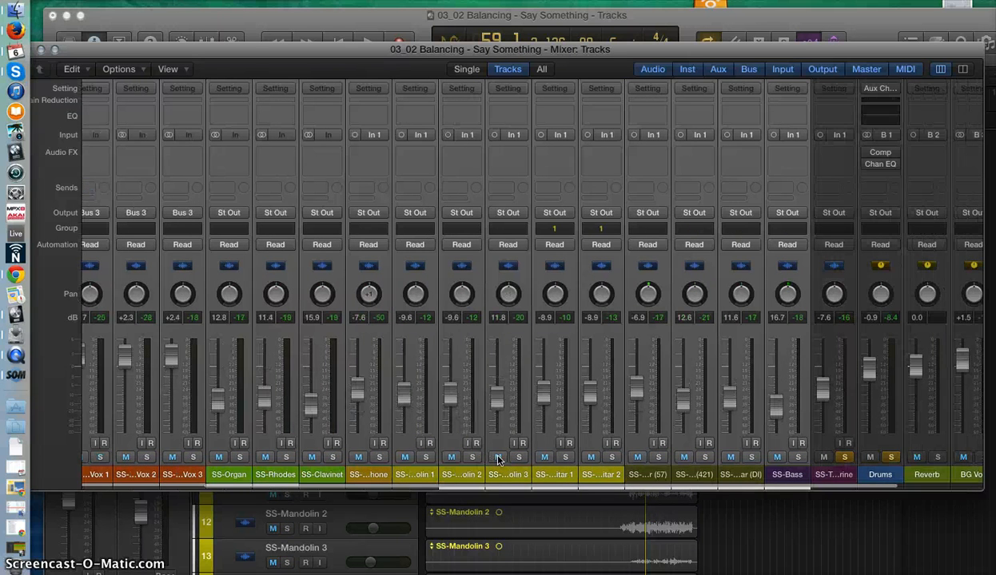
scroll(655, 433, right, 1)
click(810, 458)
click(860, 460)
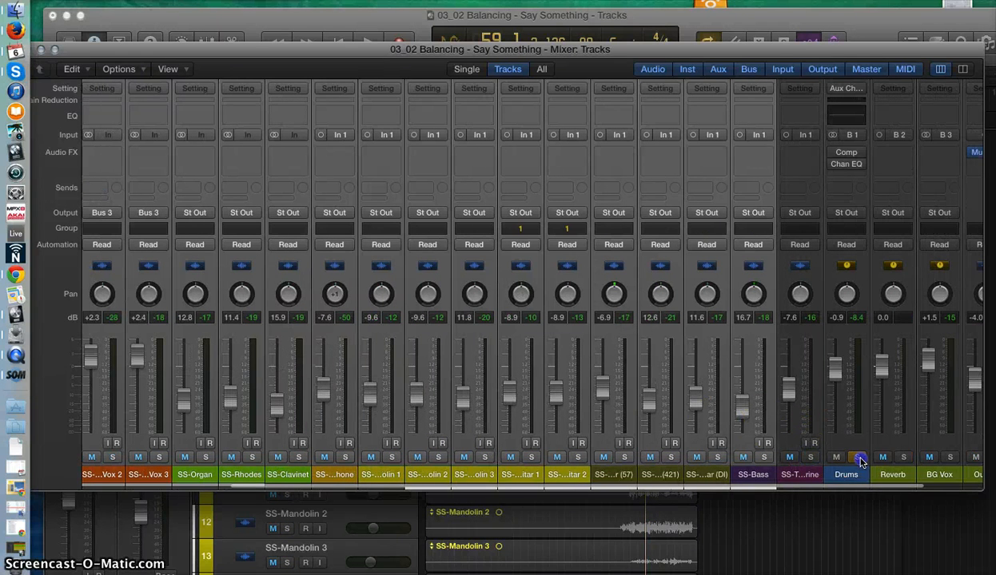
scroll(647, 435, left, 4)
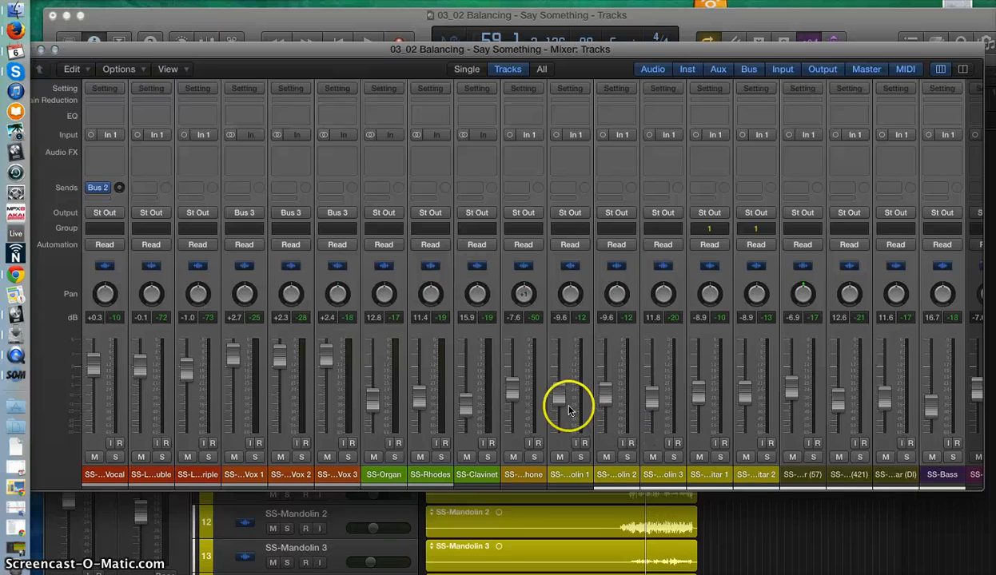
Play the Bridge section with no channels soloed, and check the levels across the mixer channels
scroll(311, 342, up, 3)
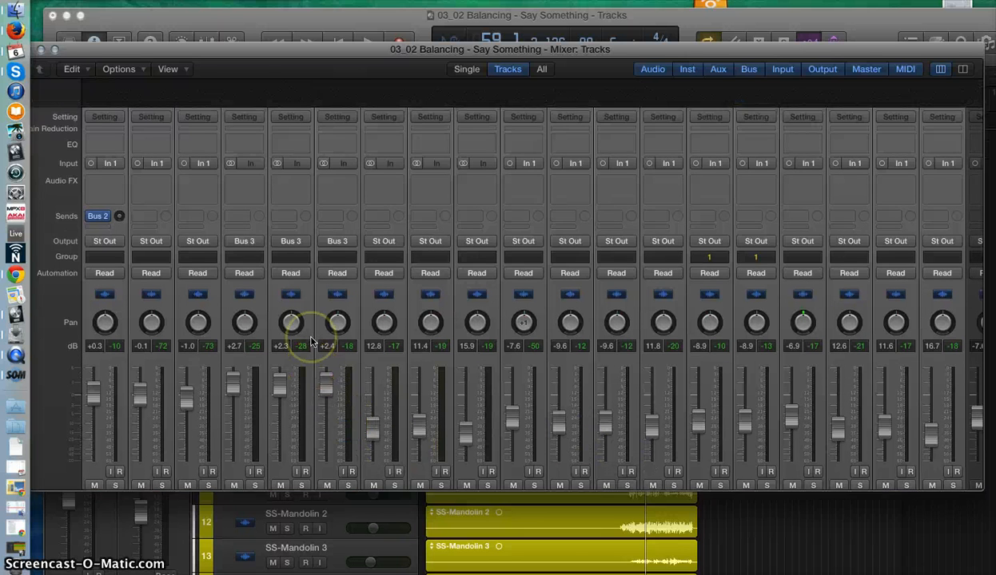
scroll(311, 342, down, 3)
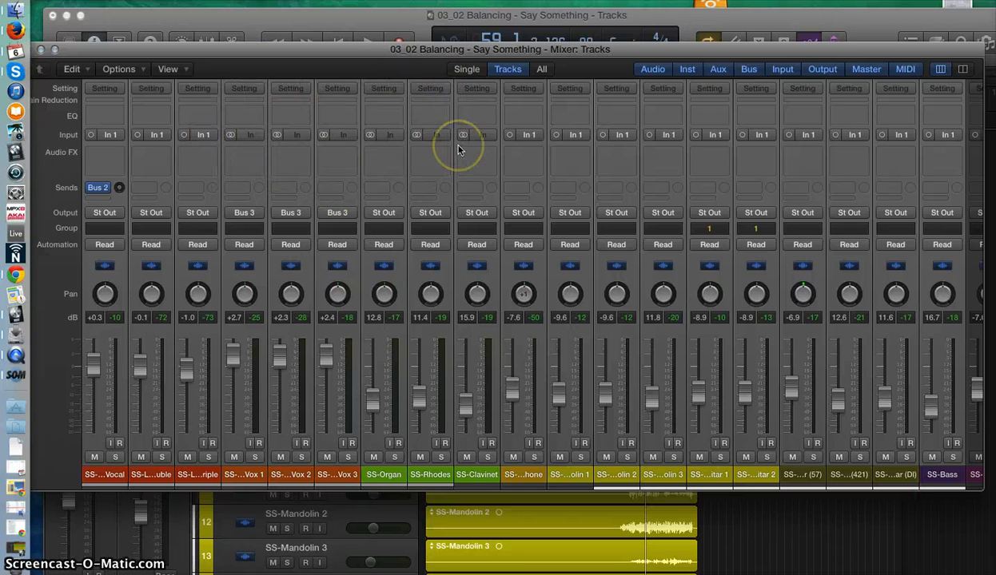
key(space)
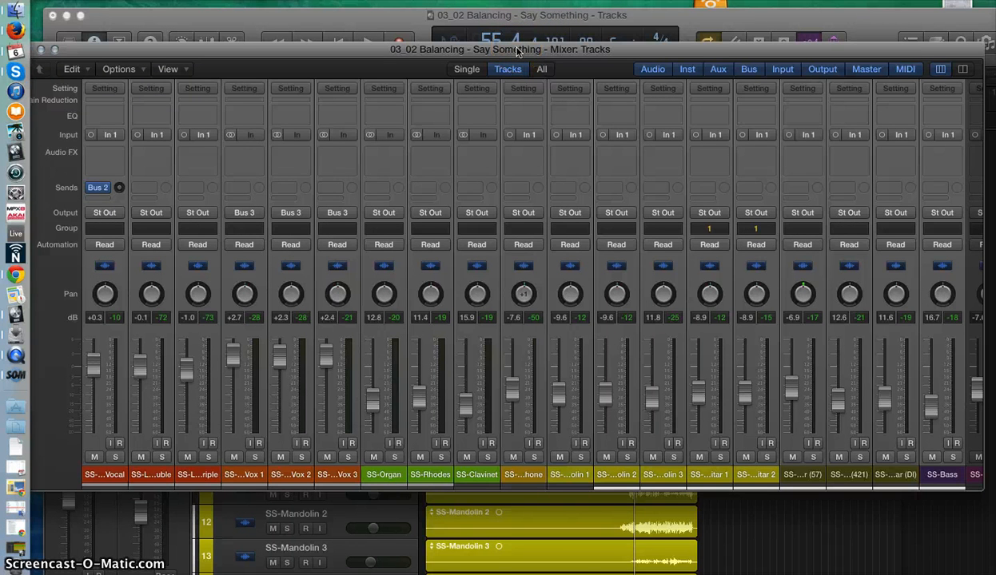
mouse_move(517, 50)
mouse_down()
mouse_move(546, 37)
mouse_move(513, 51)
mouse_up()
scroll(454, 264, right, 5)
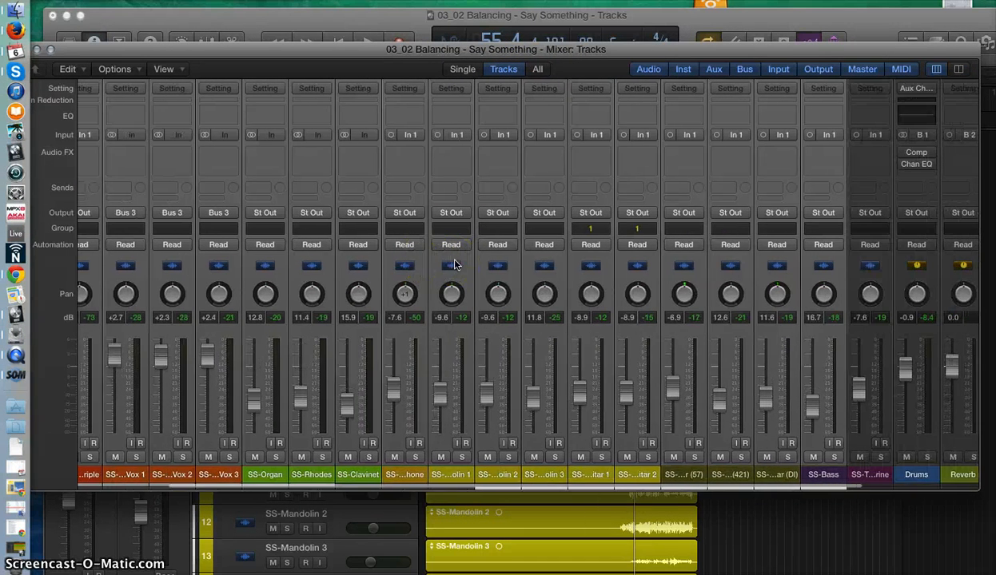
scroll(454, 263, left, 5)
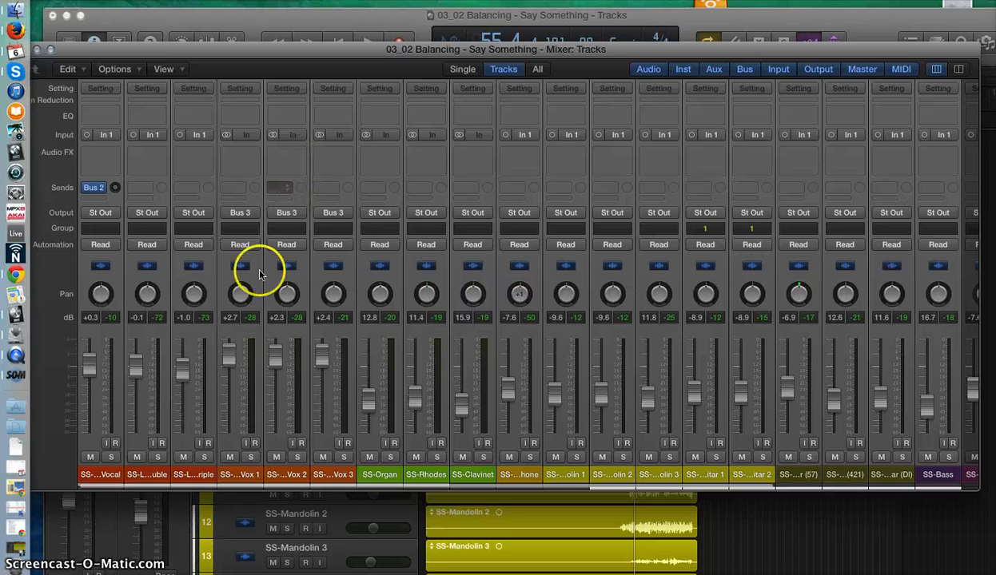
Clear the joint channel selection so that only the Lead Vocal channel is selected
click(101, 469)
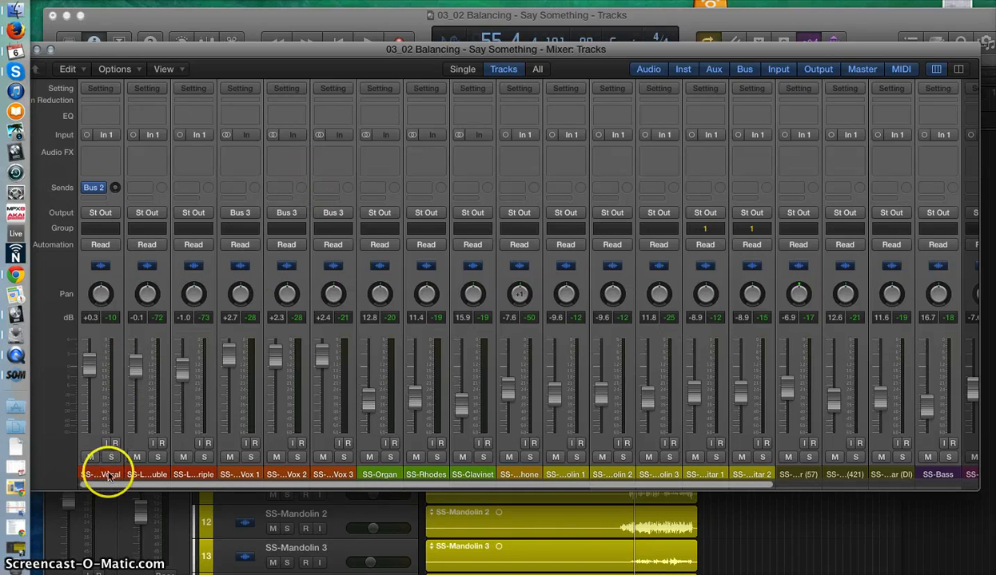
click(108, 471)
click(152, 476)
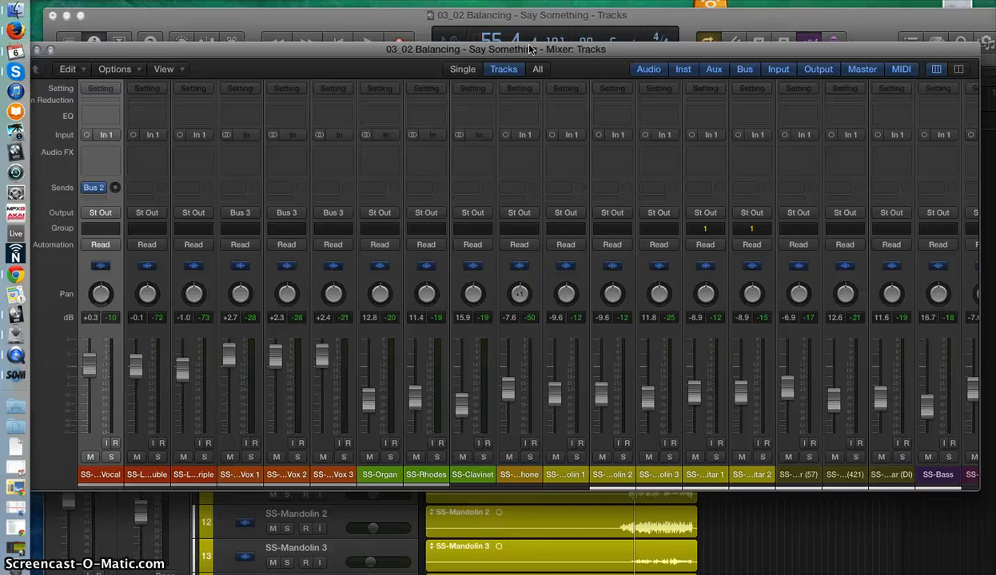
Show the Tracks window briefly, return to the Mixer, and review the fader levels from Lead Vocal through to the Master
click(542, 16)
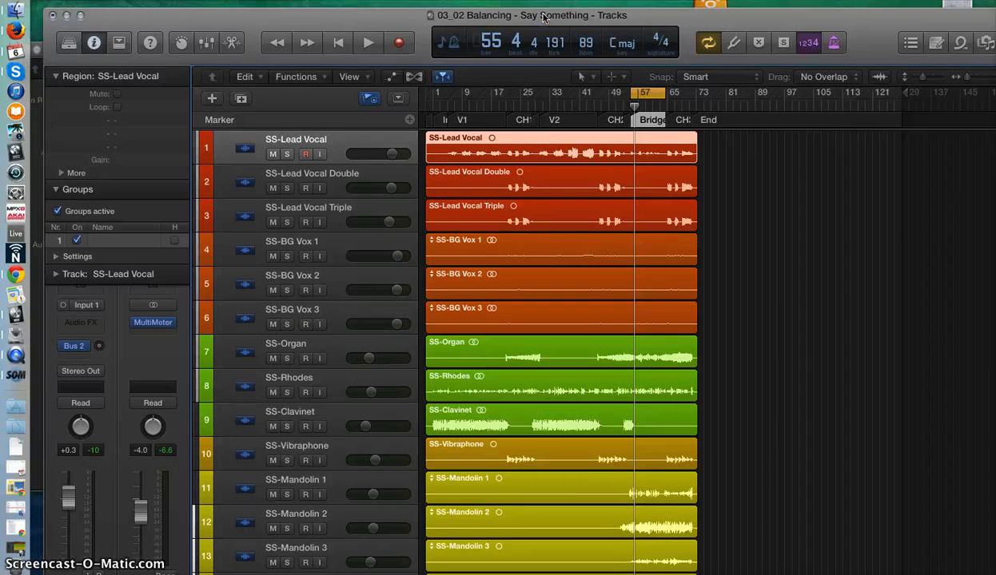
key(ctrl+Up)
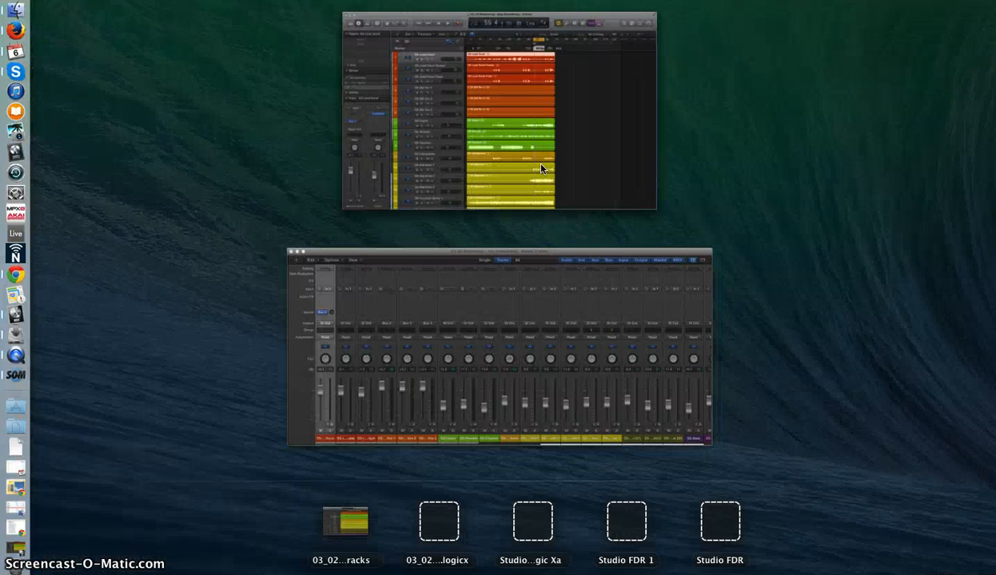
click(527, 278)
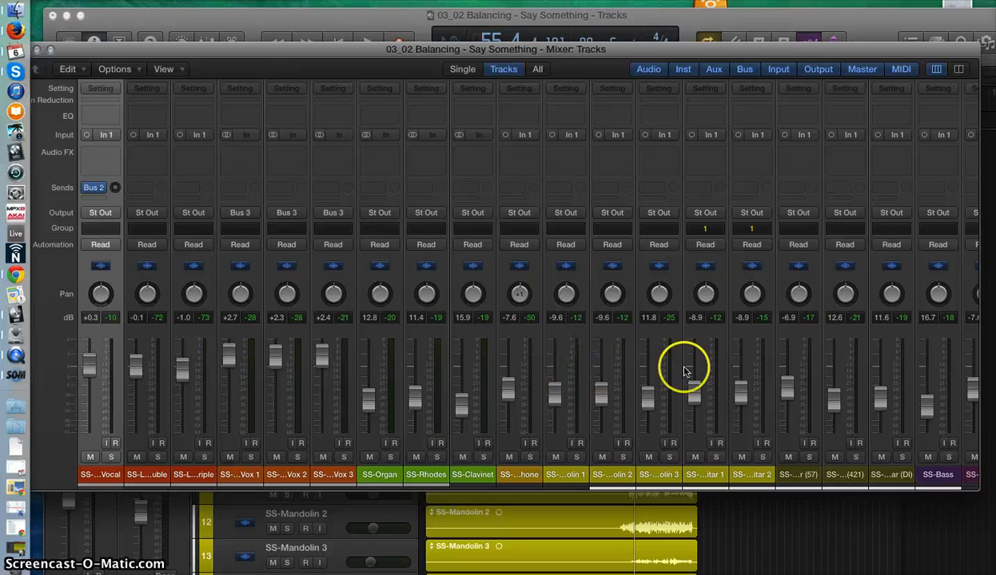
scroll(923, 368, right, 5)
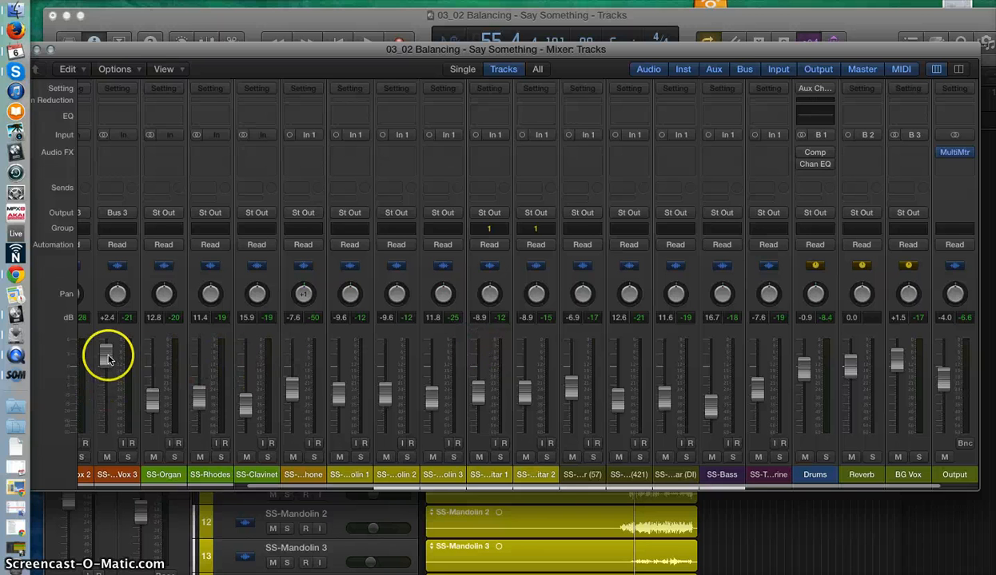
scroll(127, 384, left, 3)
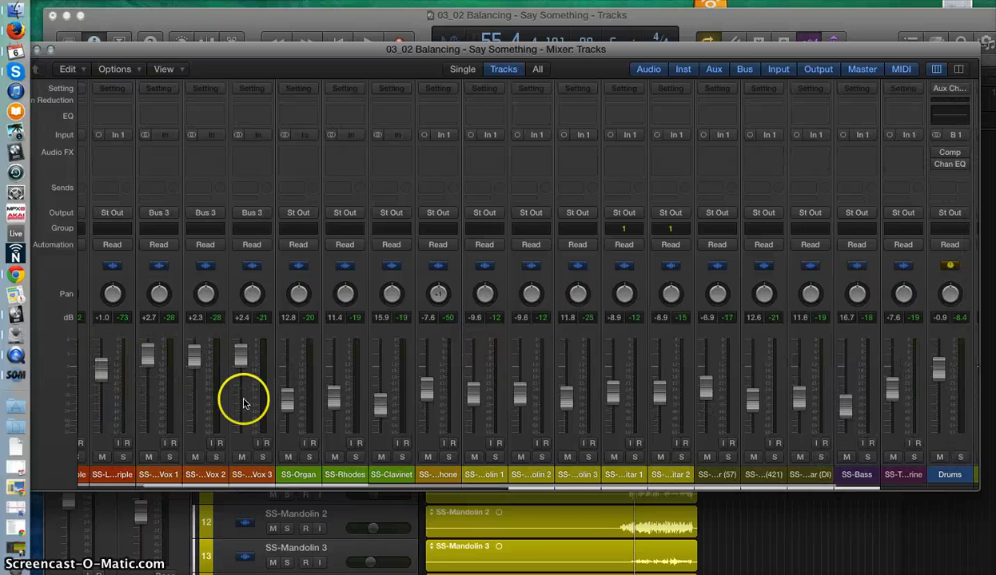
scroll(303, 378, right, 2)
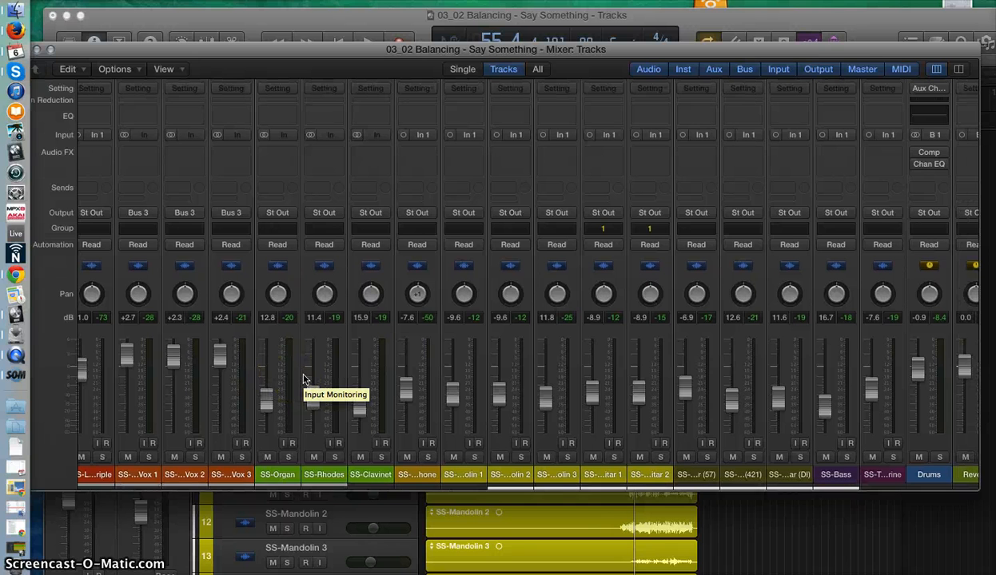
scroll(304, 381, right, 5)
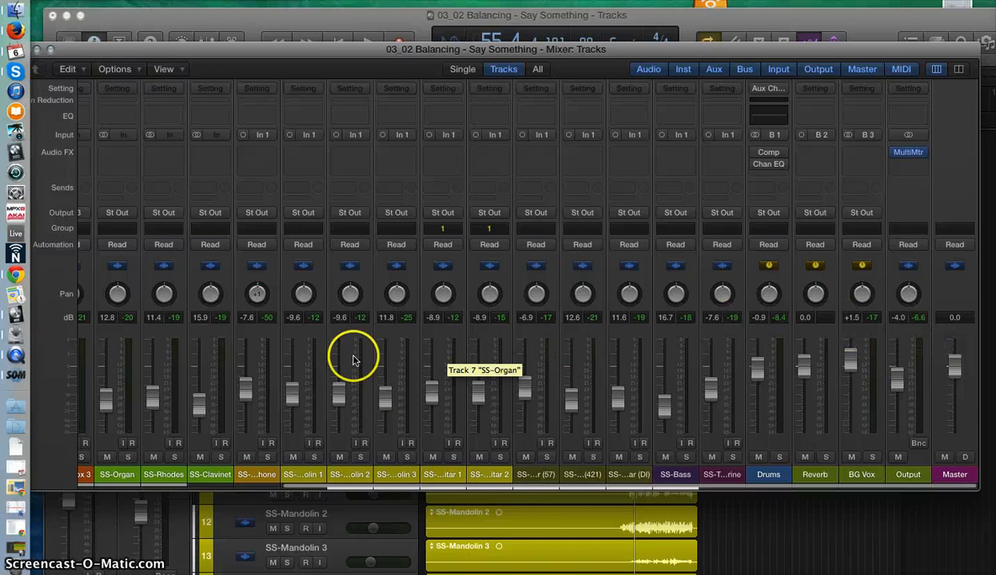
scroll(353, 360, left, 8)
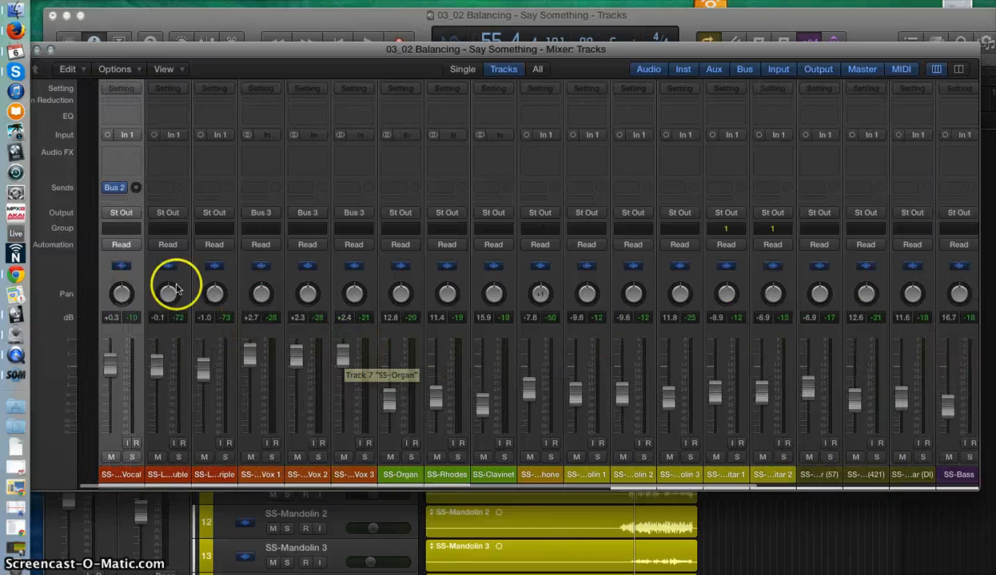